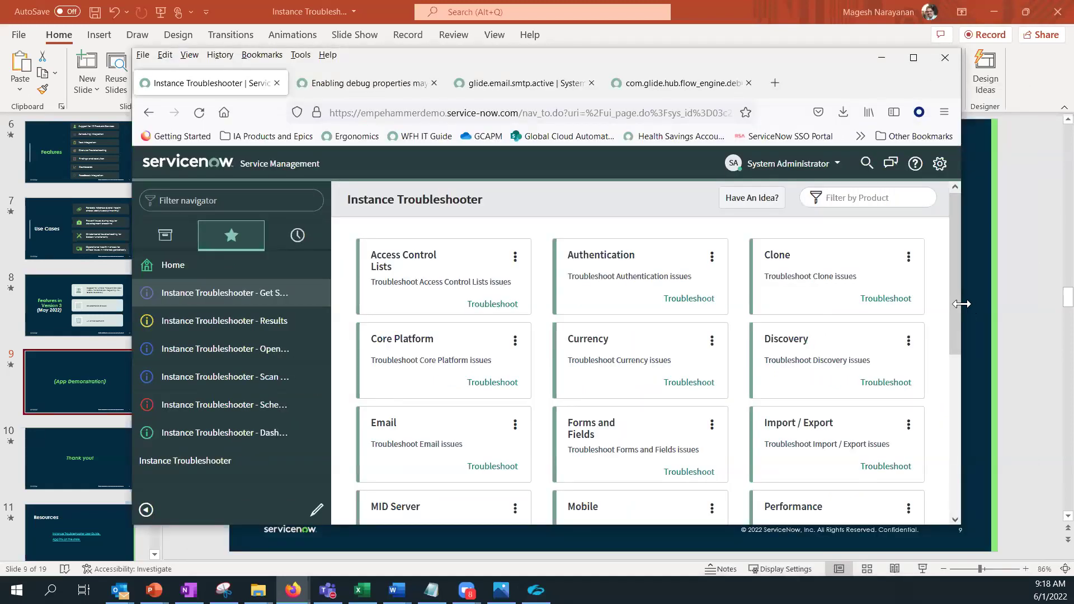
# Step: Widen the browser window and reposition it over the presentation
pyautogui.moveTo(962, 304); pyautogui.dragTo(1072, 313)
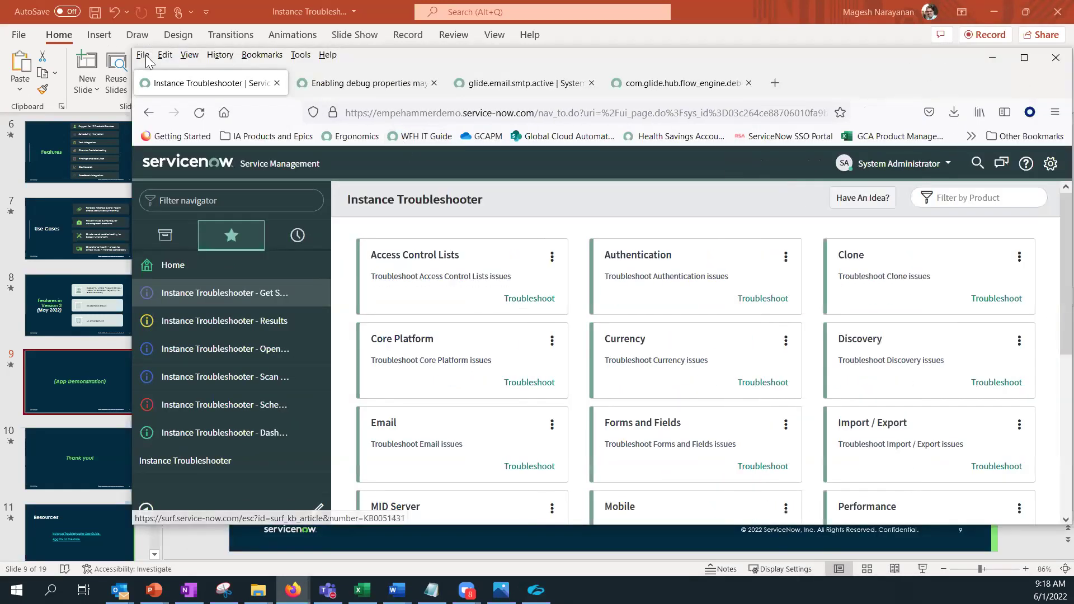
pyautogui.moveTo(130, 48); pyautogui.dragTo(97, 28)
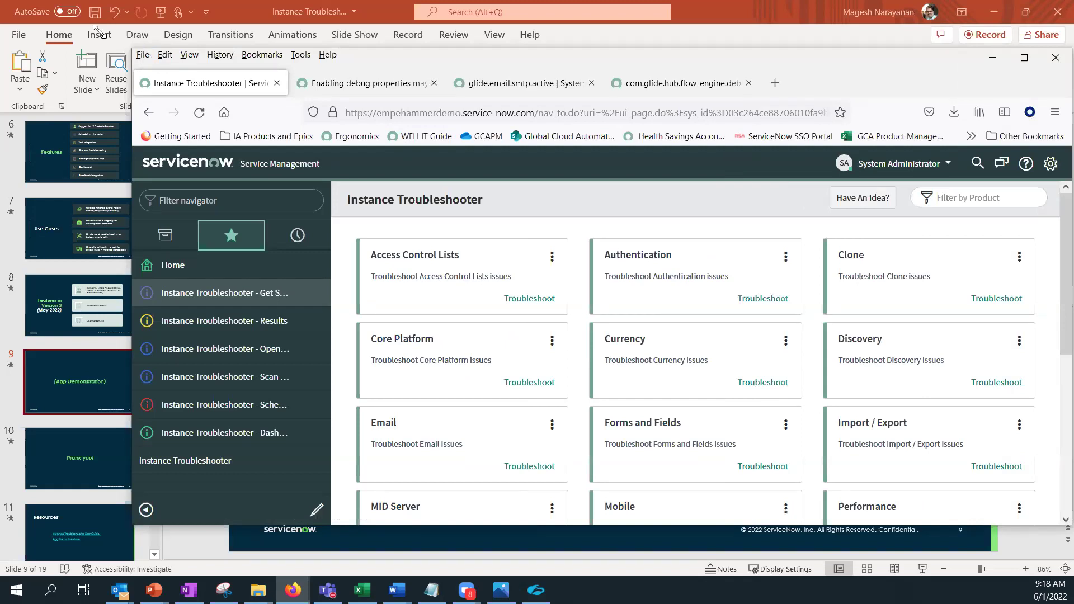
pyautogui.moveTo(481, 41); pyautogui.dragTo(468, 41)
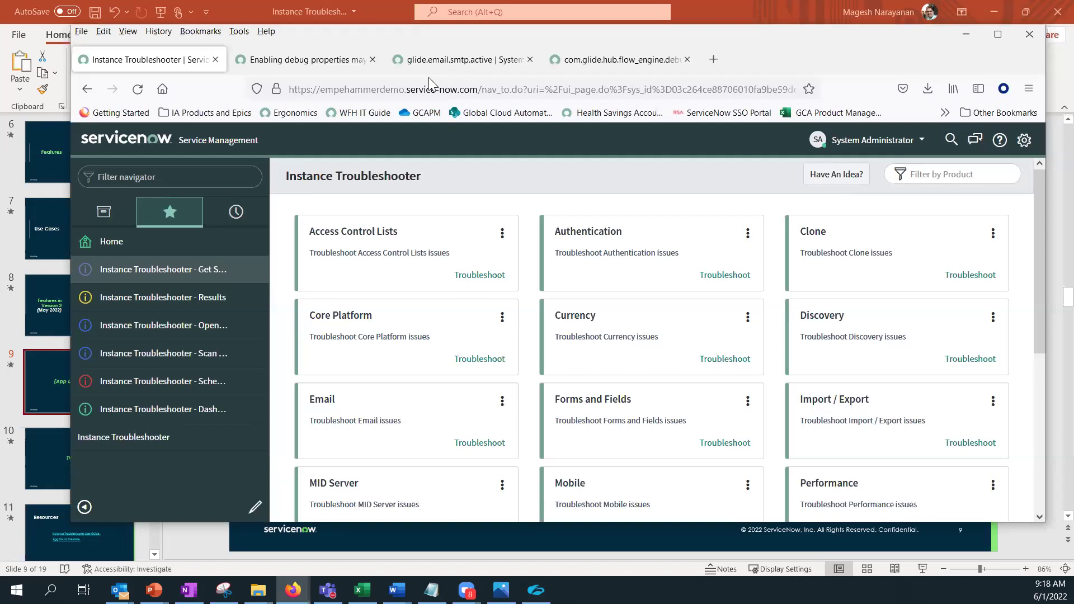
# Step: Reload the Instance Troubleshooter page and go to the instance's System Administration homepage
pyautogui.click(139, 92)
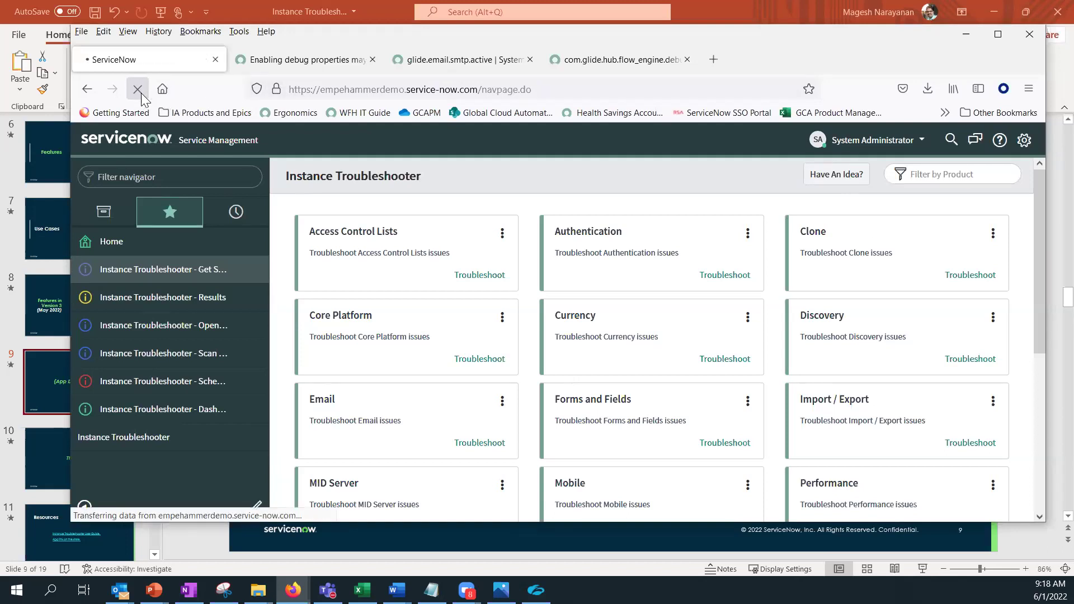
pyautogui.click(157, 177)
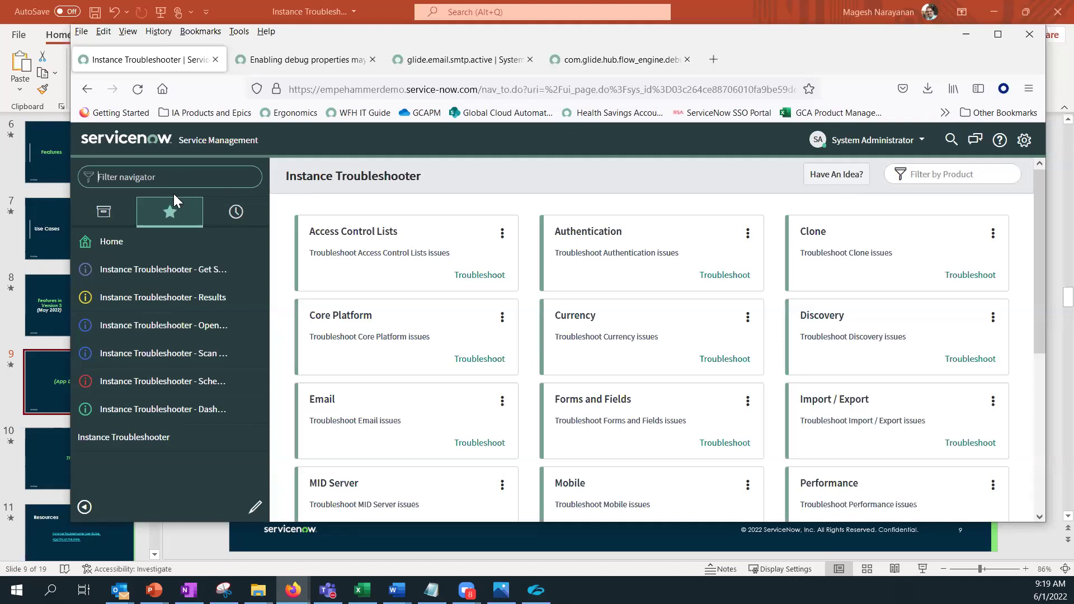
pyautogui.click(132, 142)
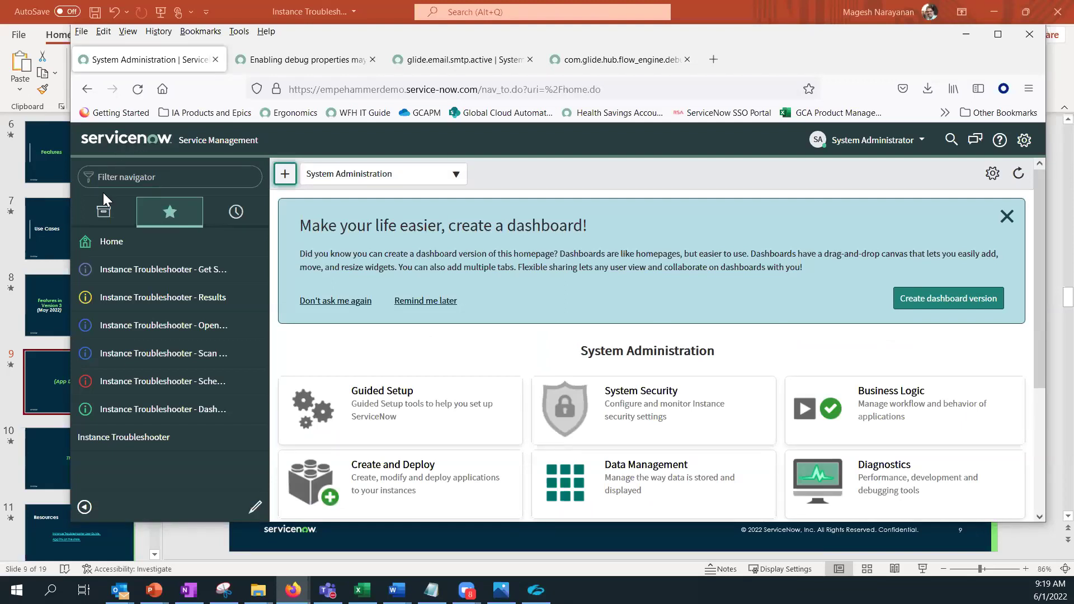
# Step: Filter all applications in the navigator by "trouble" and open Get Started under Instance Troubleshooter
pyautogui.click(104, 211)
pyautogui.click(134, 177)
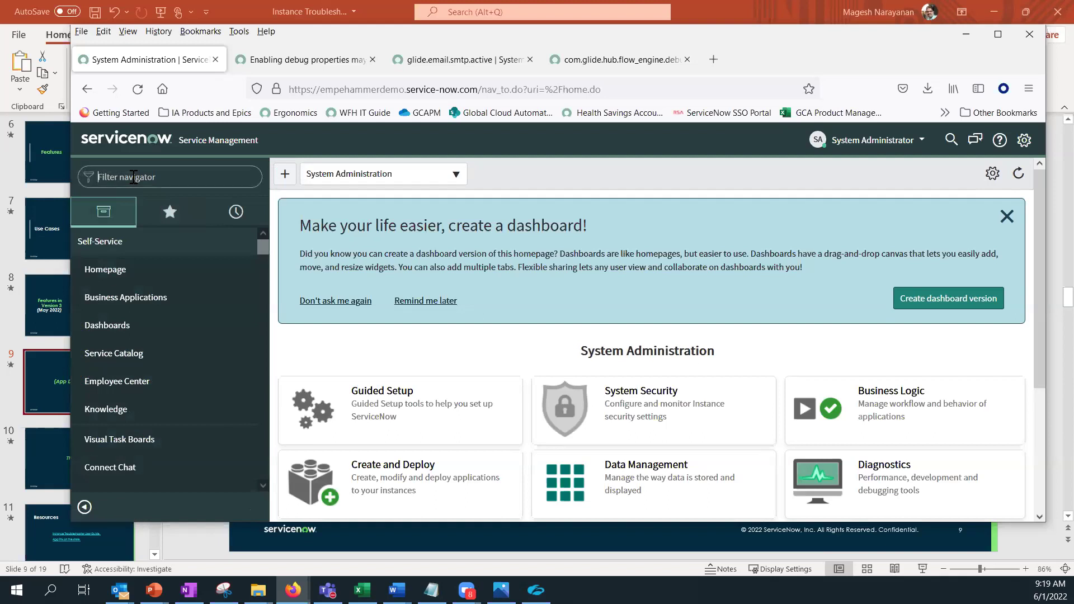
pyautogui.write('trouble')
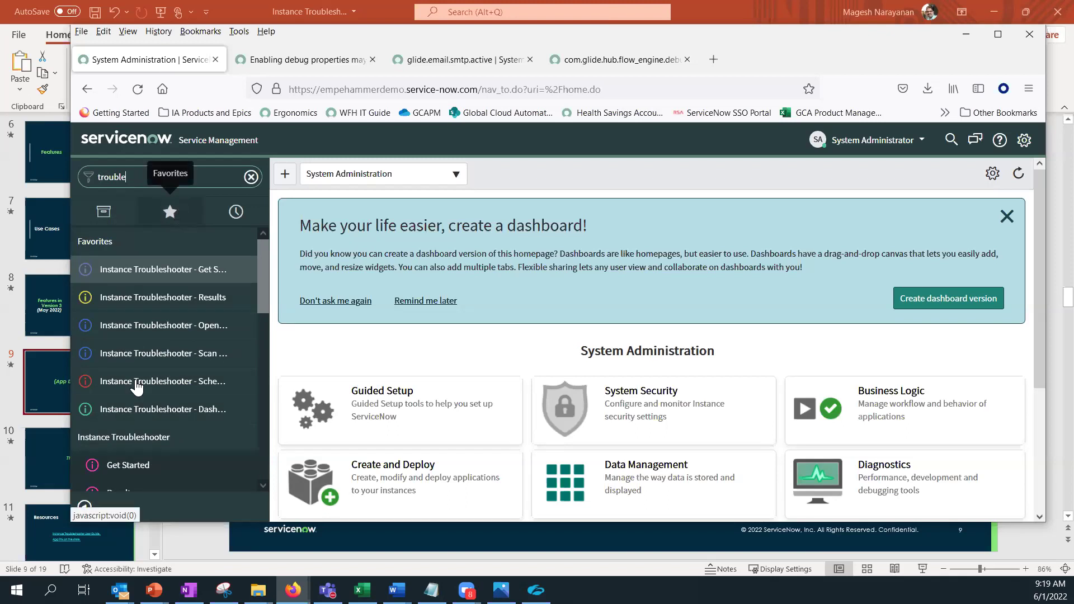
pyautogui.scroll(-2, 137, 386)
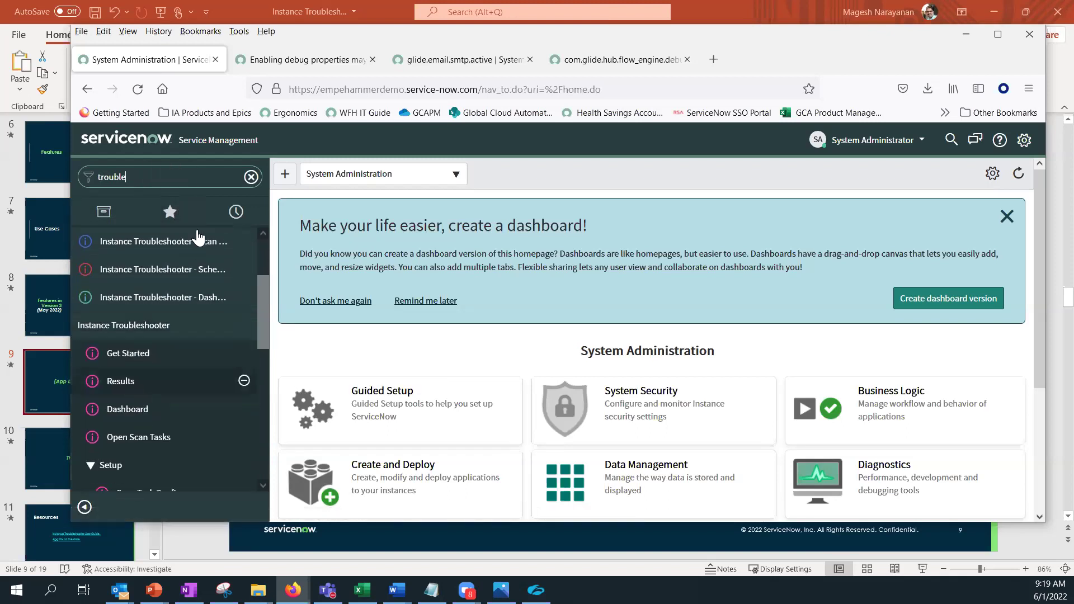
pyautogui.scroll(-1, 134, 380)
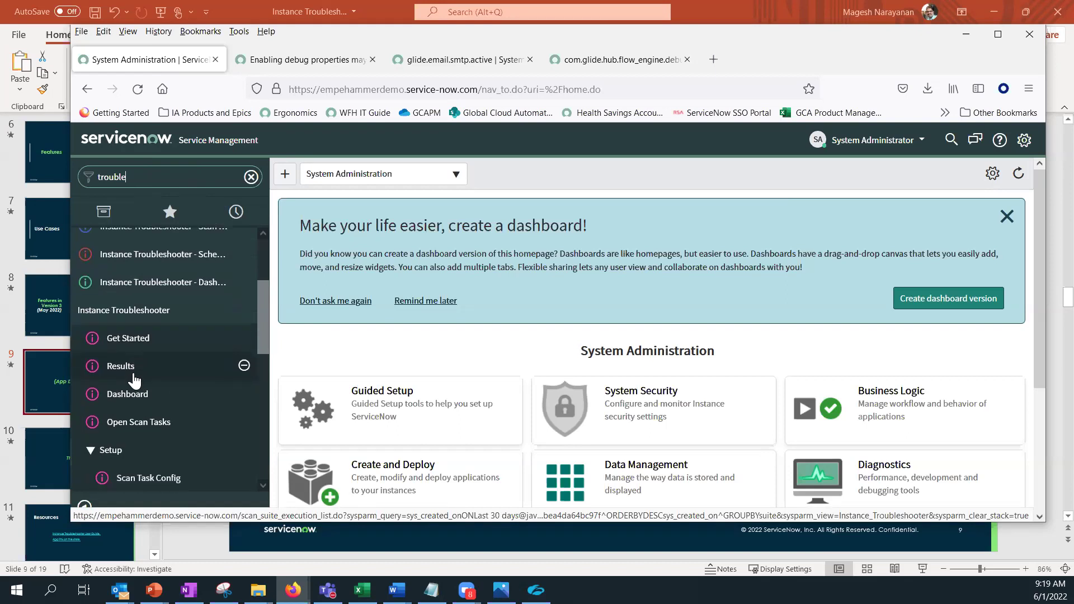
pyautogui.scroll(-1, 143, 314)
pyautogui.scroll(-1, 126, 350)
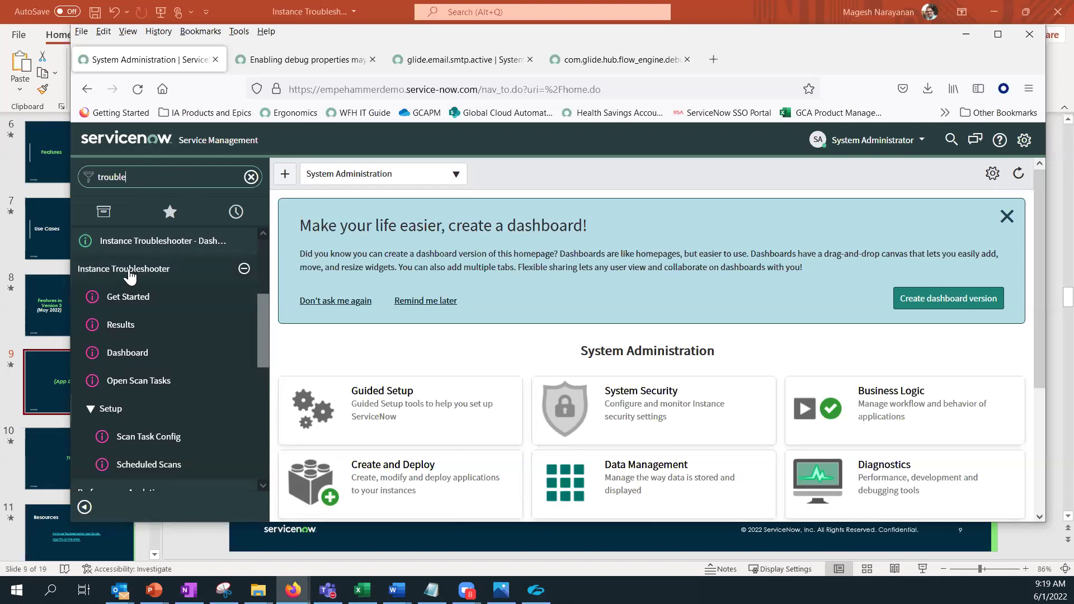
pyautogui.click(119, 300)
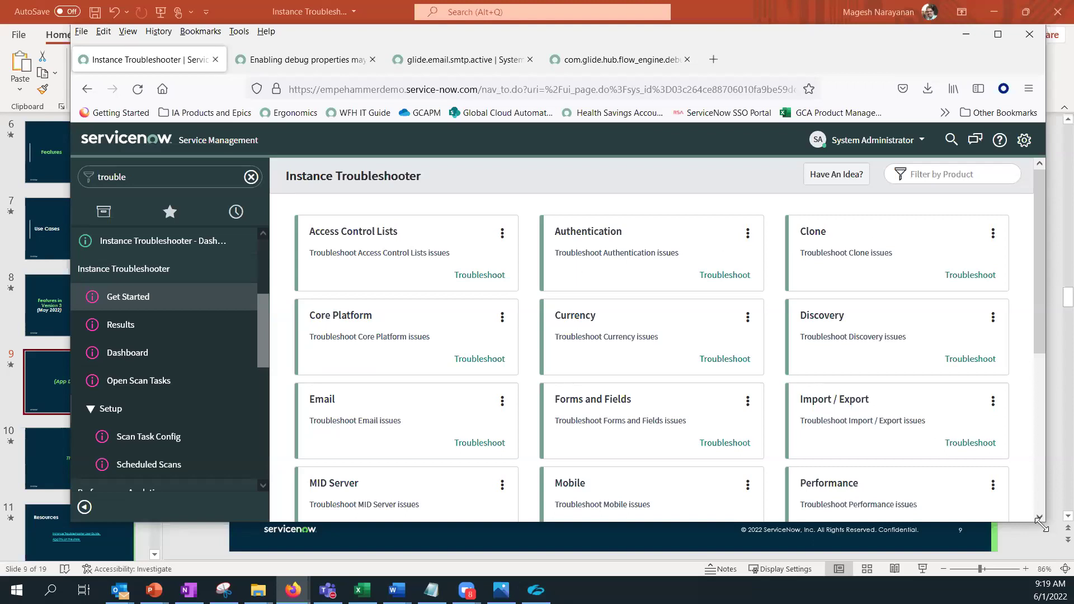
# Step: Make the browser window slightly taller and look through the available troubleshooter product categories
pyautogui.moveTo(1042, 525); pyautogui.dragTo(1030, 545)
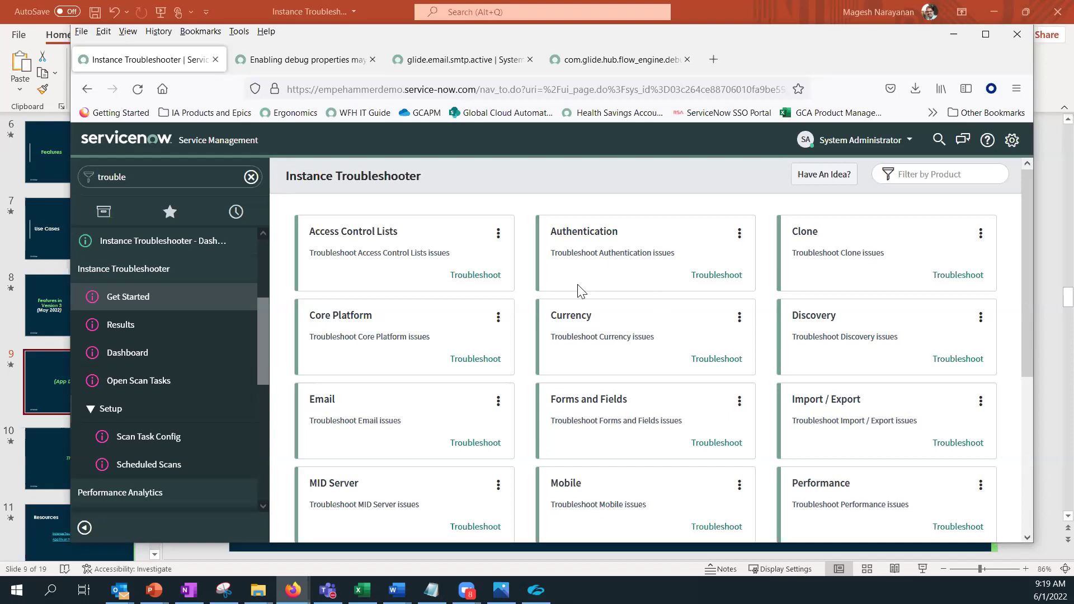
pyautogui.scroll(-2, 704, 344)
pyautogui.scroll(-3, 703, 344)
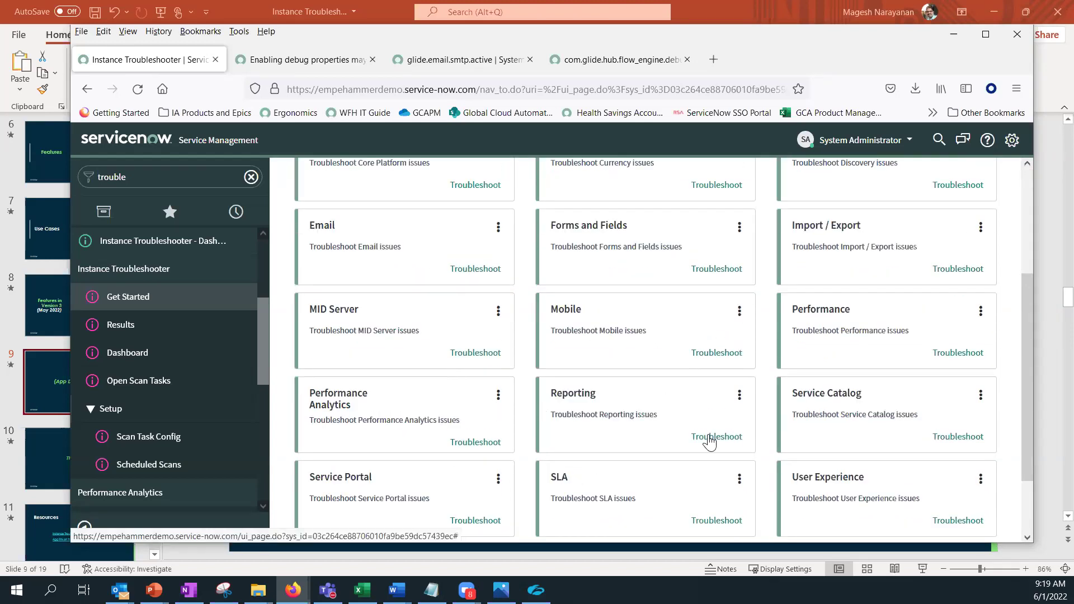
pyautogui.scroll(2, 703, 433)
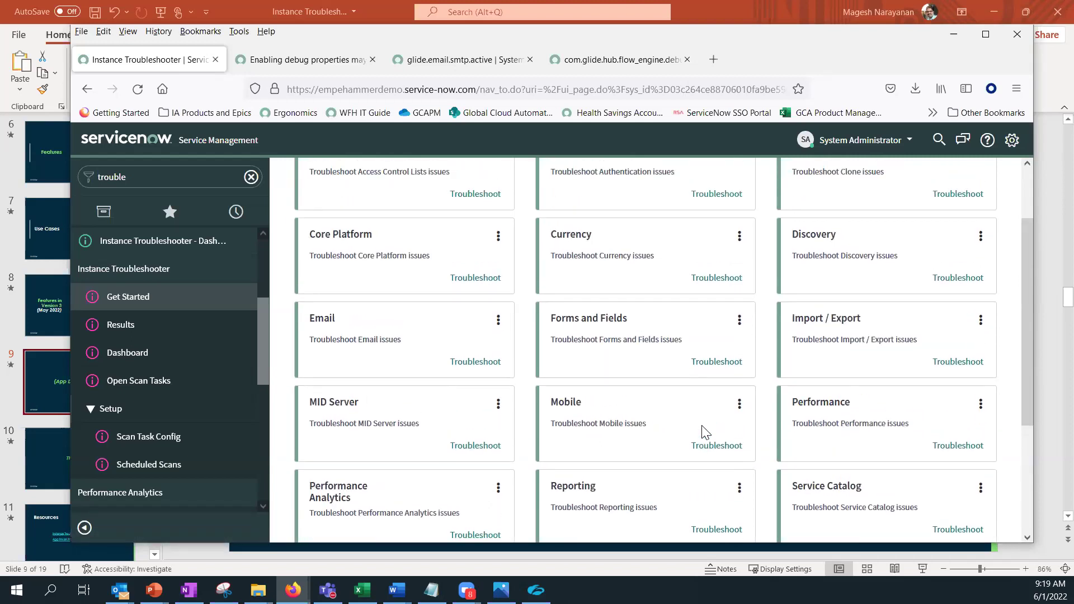
pyautogui.scroll(1, 456, 350)
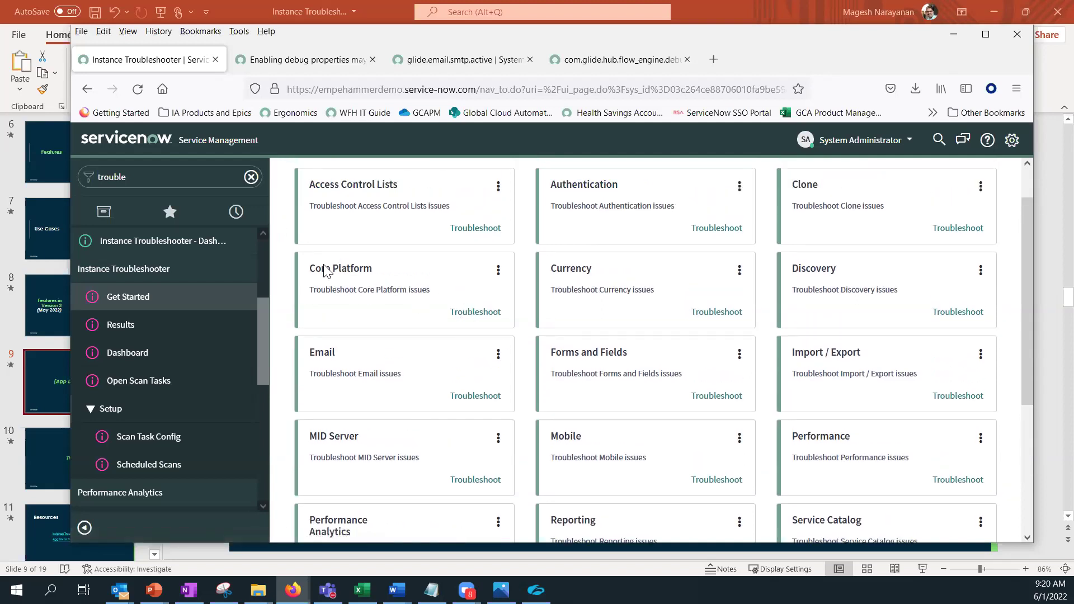
# Step: Run the Core Platform troubleshooter and open its scan result
pyautogui.click(465, 318)
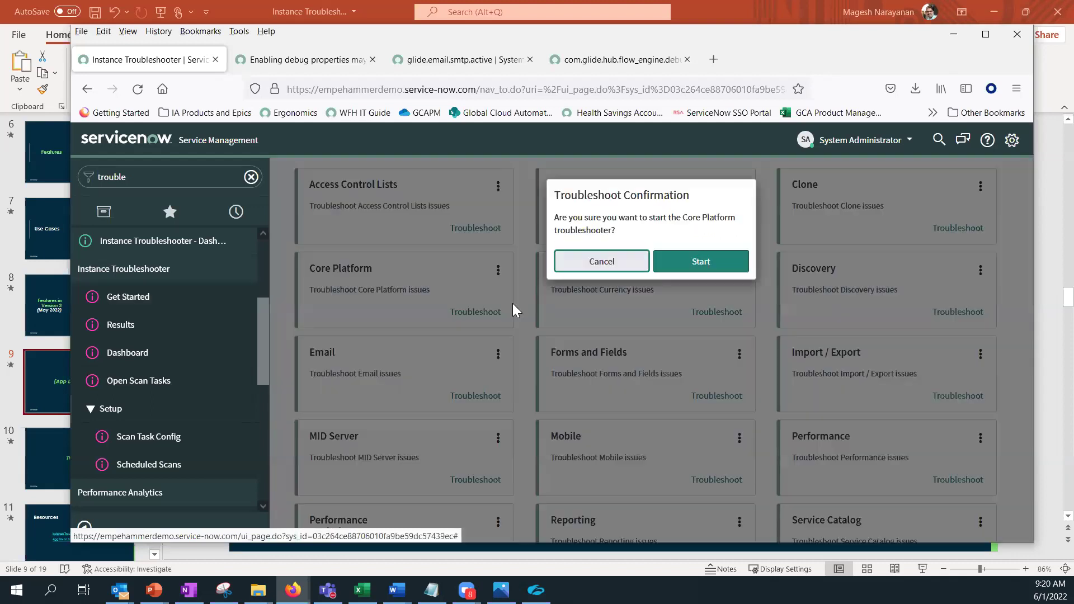
pyautogui.click(717, 261)
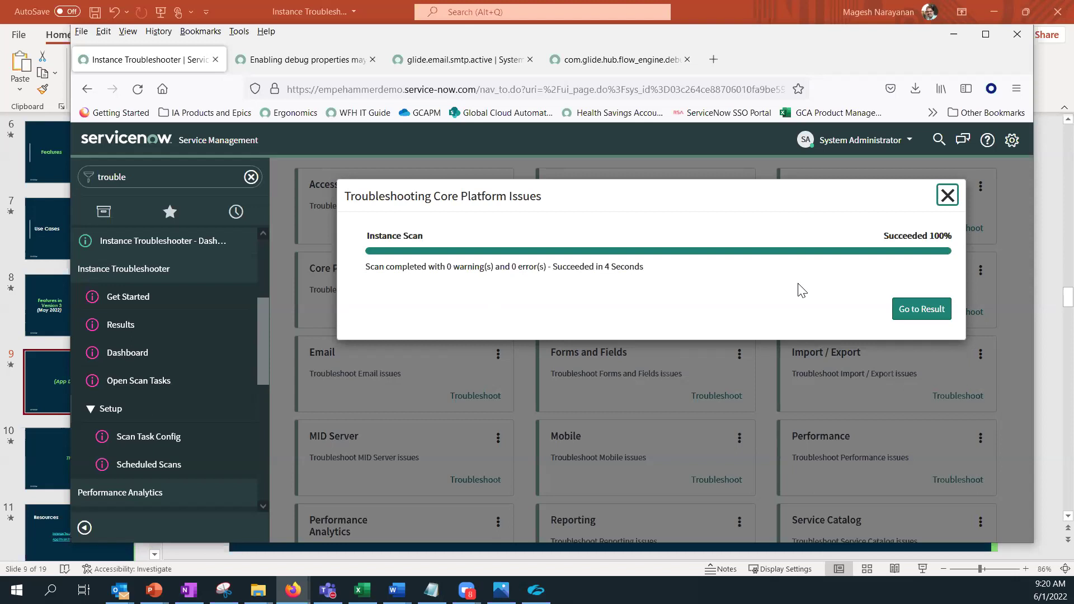
pyautogui.click(905, 314)
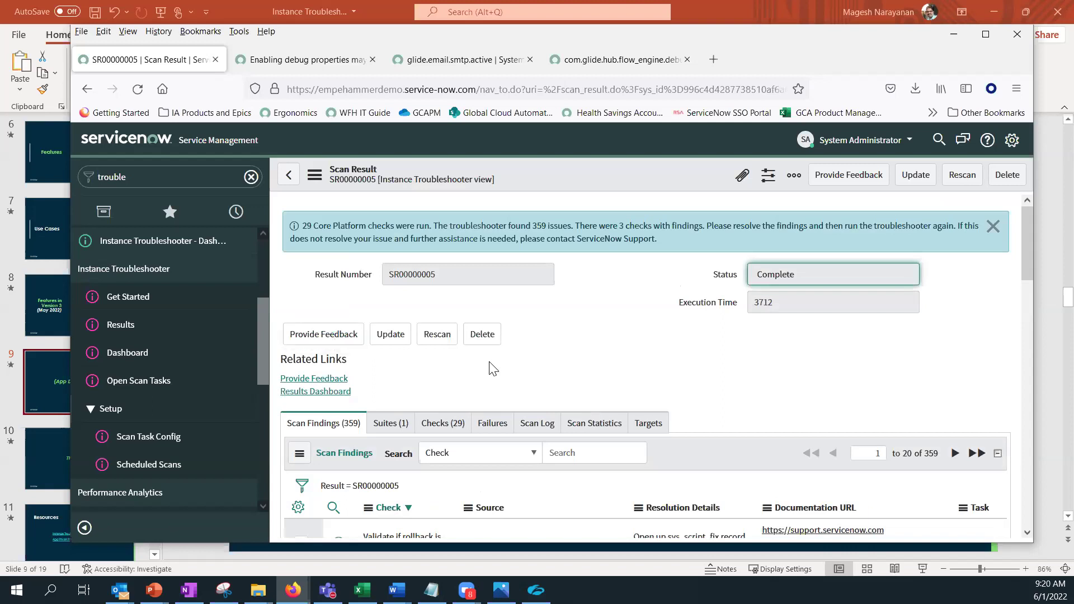
# Step: Review the scan findings and the list of executed checks in the Core Platform scan result
pyautogui.scroll(-1, 492, 369)
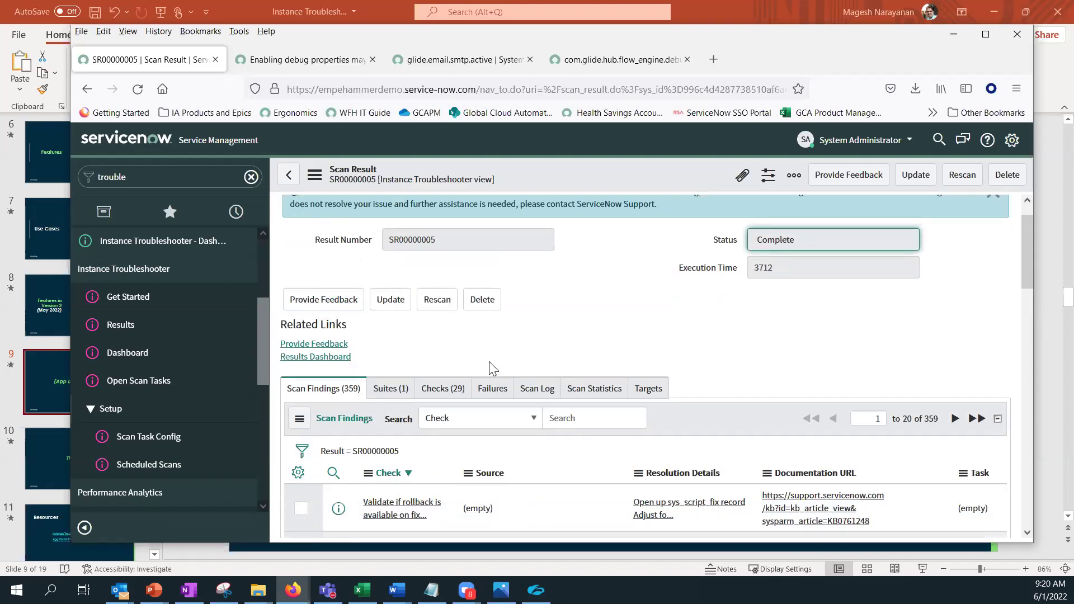
pyautogui.scroll(-1, 490, 364)
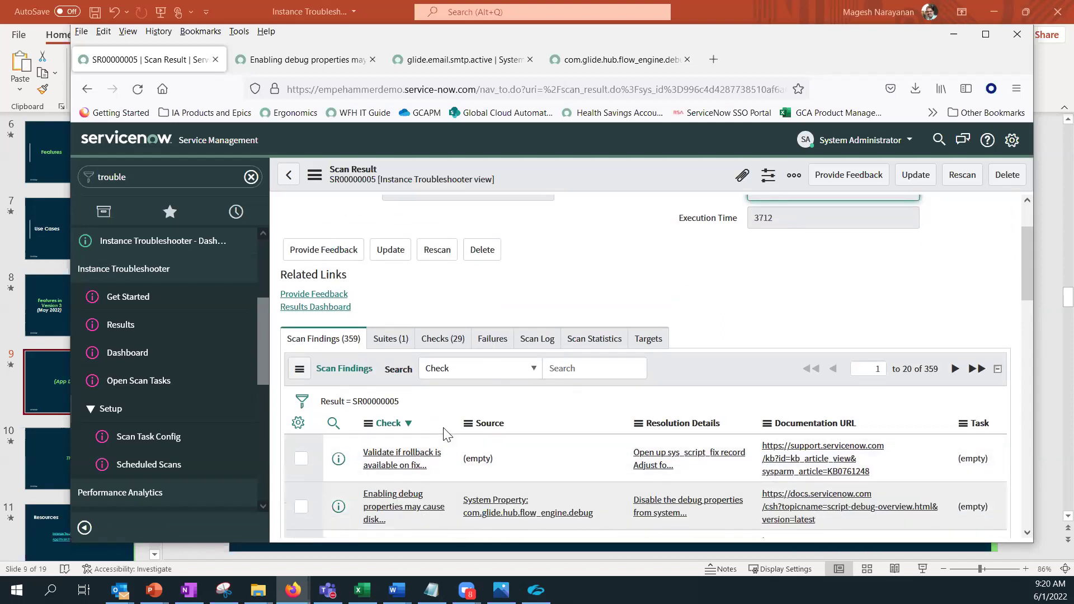
pyautogui.scroll(-1, 446, 434)
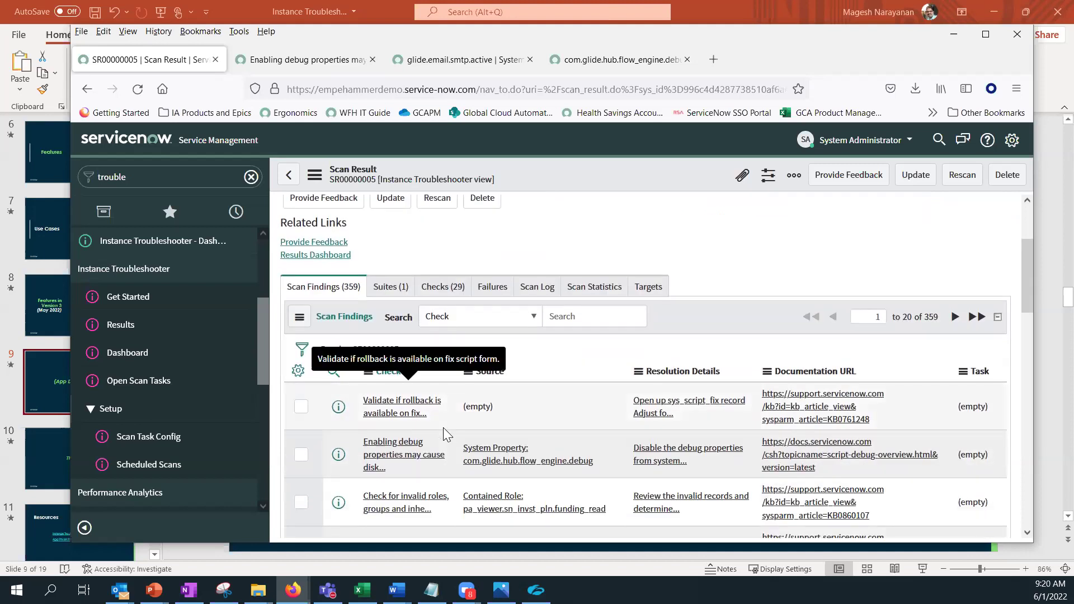
pyautogui.click(455, 297)
pyautogui.scroll(-2, 532, 407)
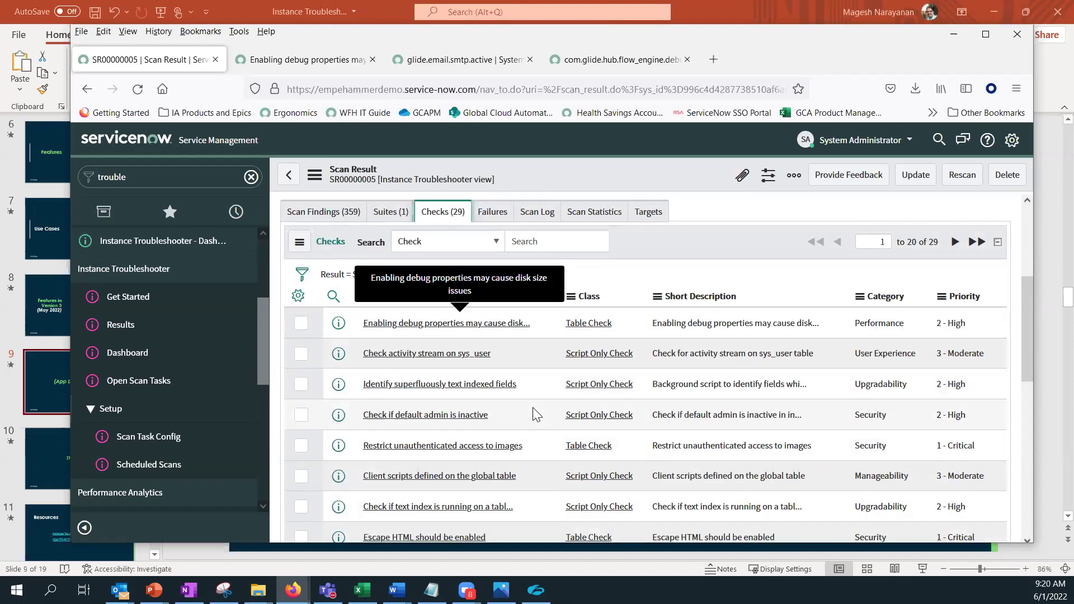
pyautogui.scroll(-5, 533, 407)
pyautogui.scroll(4, 533, 407)
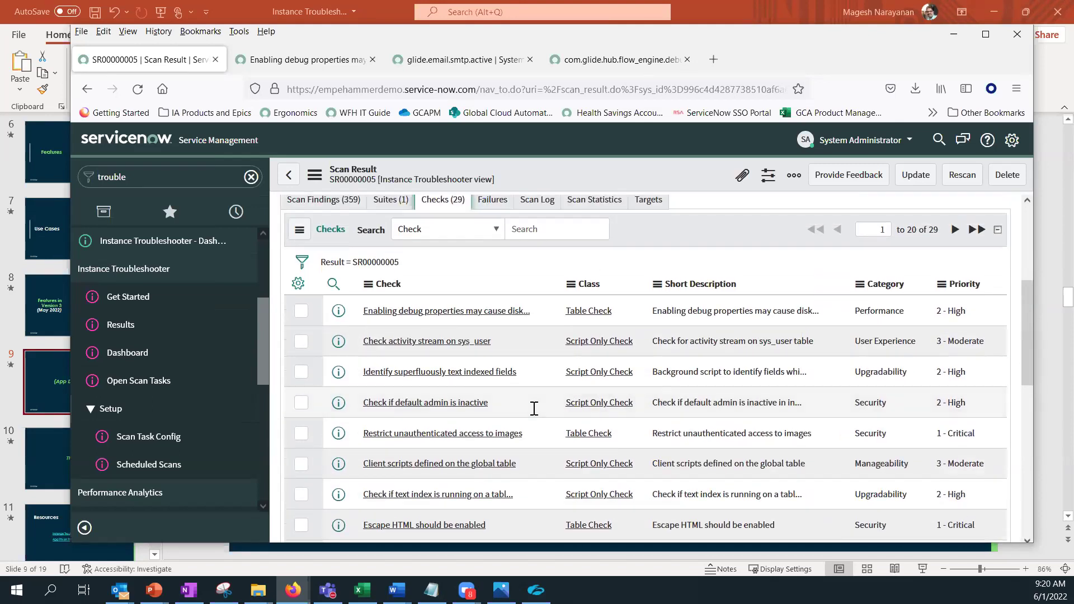
pyautogui.scroll(4, 532, 407)
# Step: Return to the scan findings and open the check "Enabling debug properties may cause disk size issues"
pyautogui.click(305, 401)
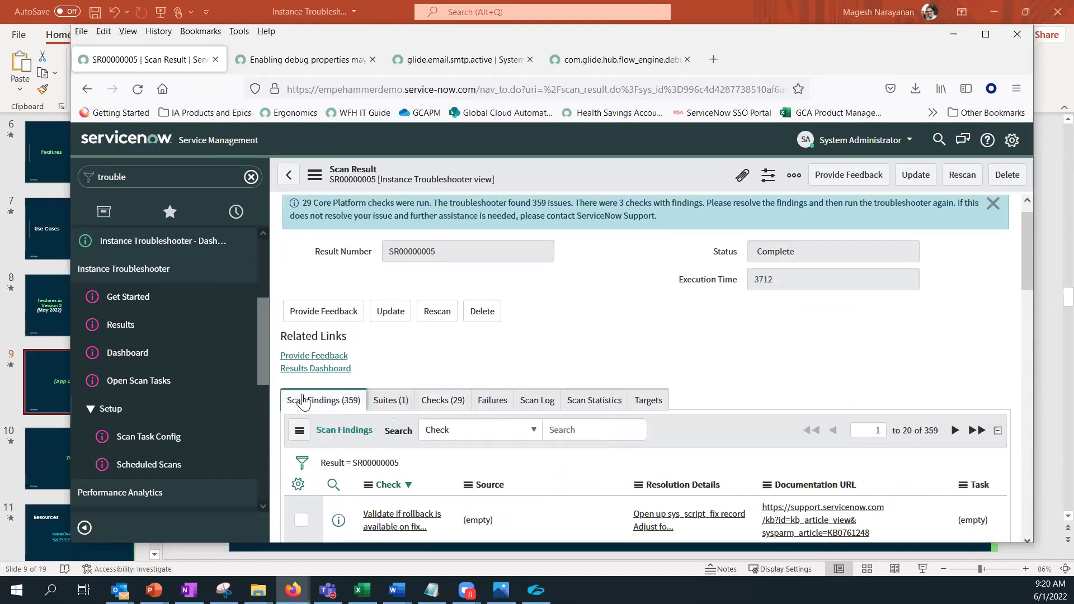
pyautogui.scroll(-2, 496, 377)
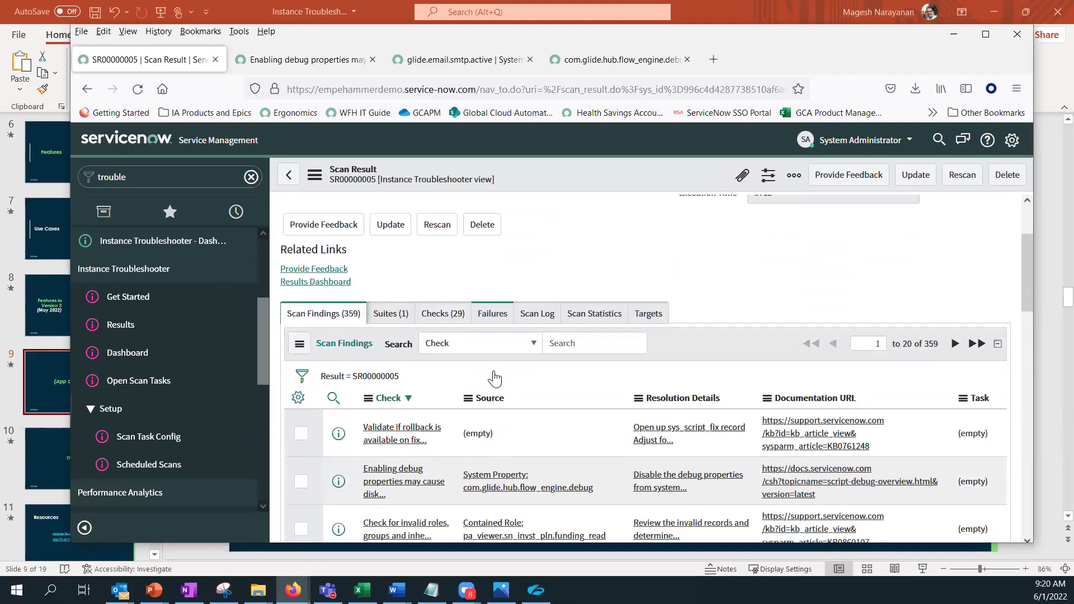
pyautogui.scroll(-1, 408, 421)
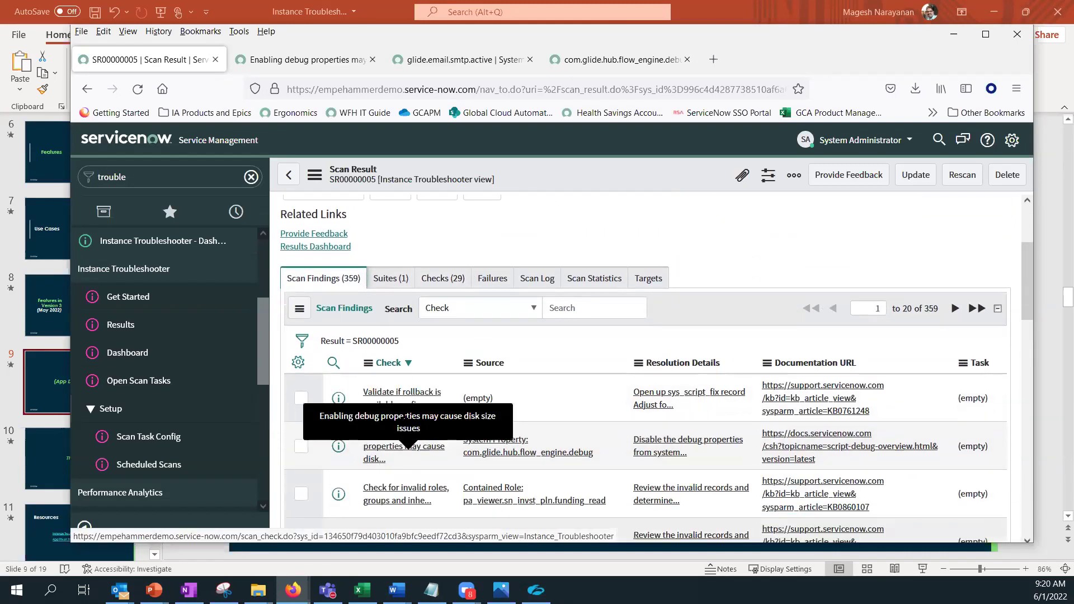
pyautogui.click(395, 436)
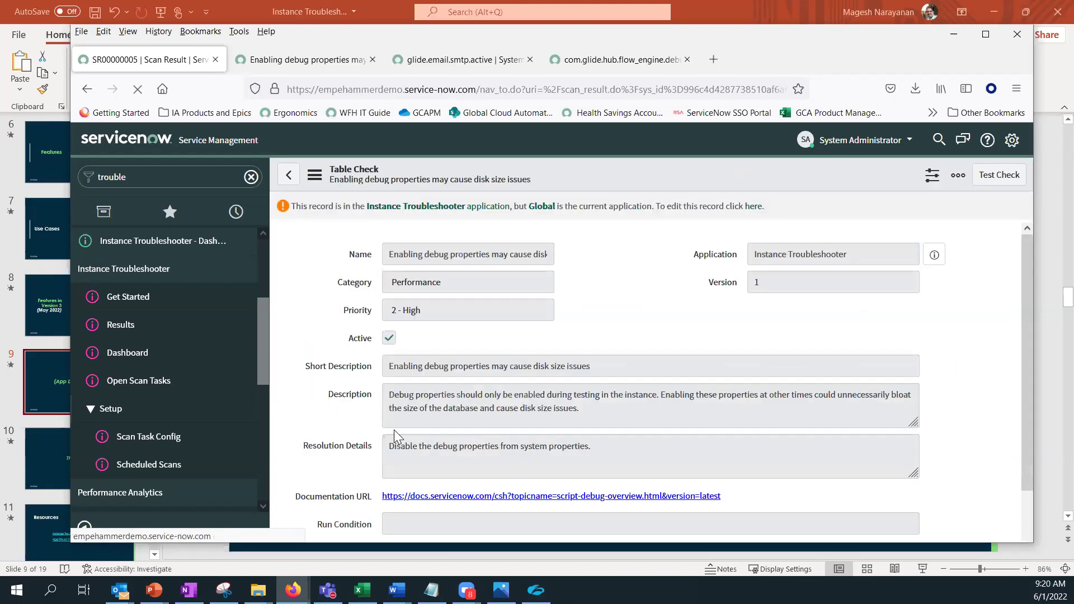
# Step: Examine the debug properties check's description, resolution details, documentation URL, table and conditions
pyautogui.scroll(-2, 596, 361)
pyautogui.scroll(-1, 596, 361)
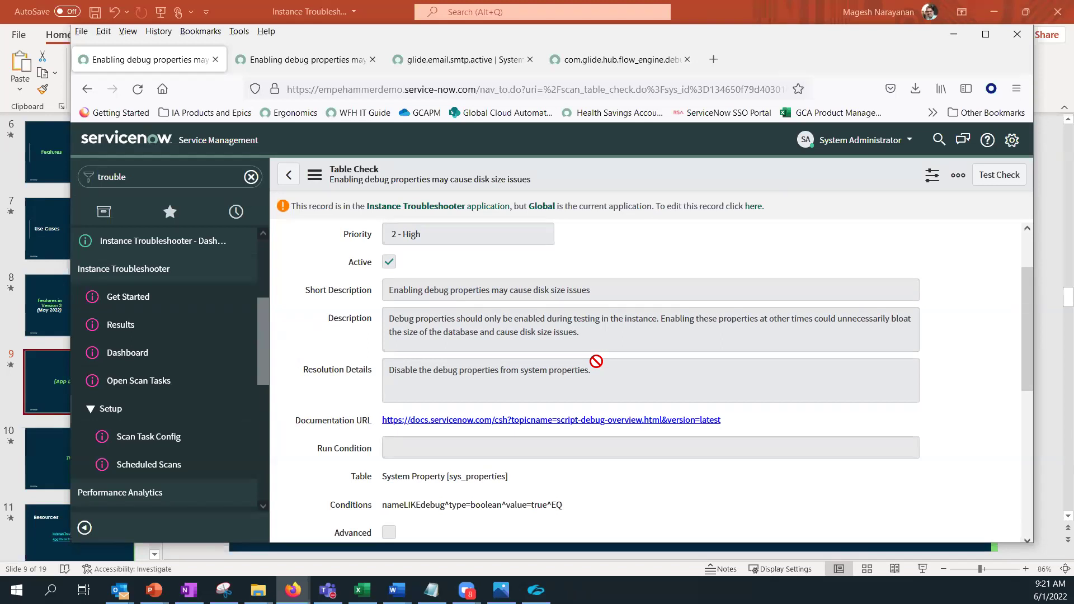
pyautogui.scroll(-2, 596, 362)
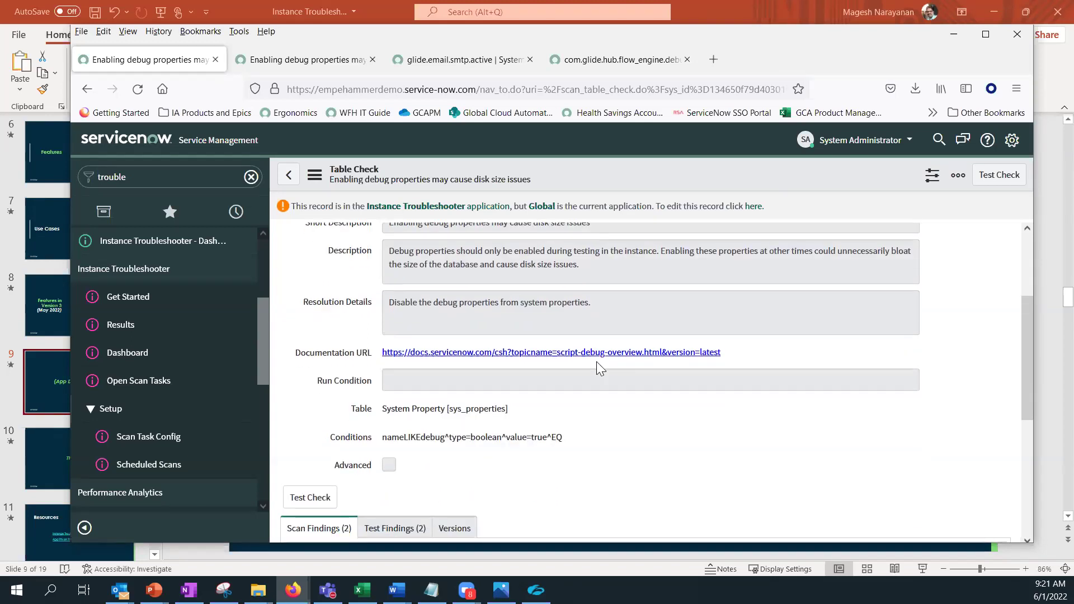
pyautogui.scroll(3, 599, 347)
pyautogui.scroll(1, 607, 325)
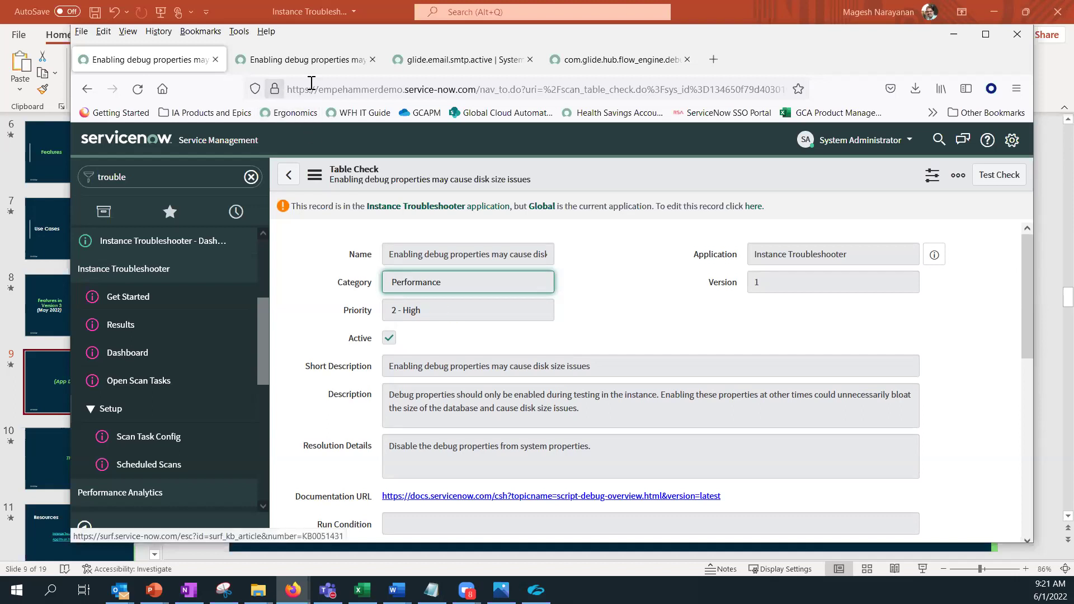
# Step: Switch to the browser tab with the standalone debug properties check and try to edit the record in the Instance Troubleshooter application scope
pyautogui.click(310, 62)
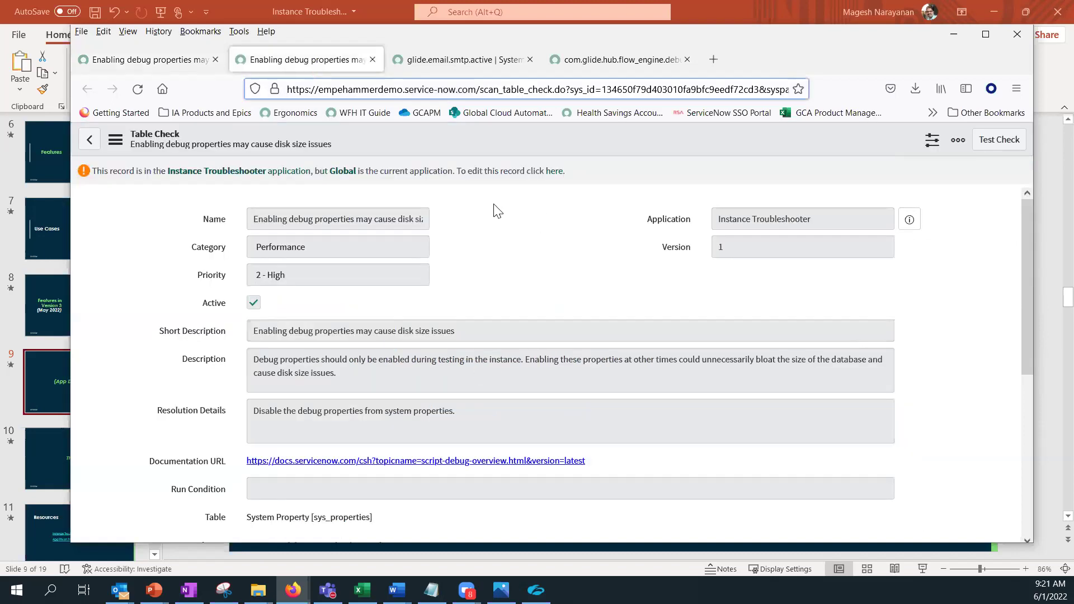
pyautogui.click(553, 176)
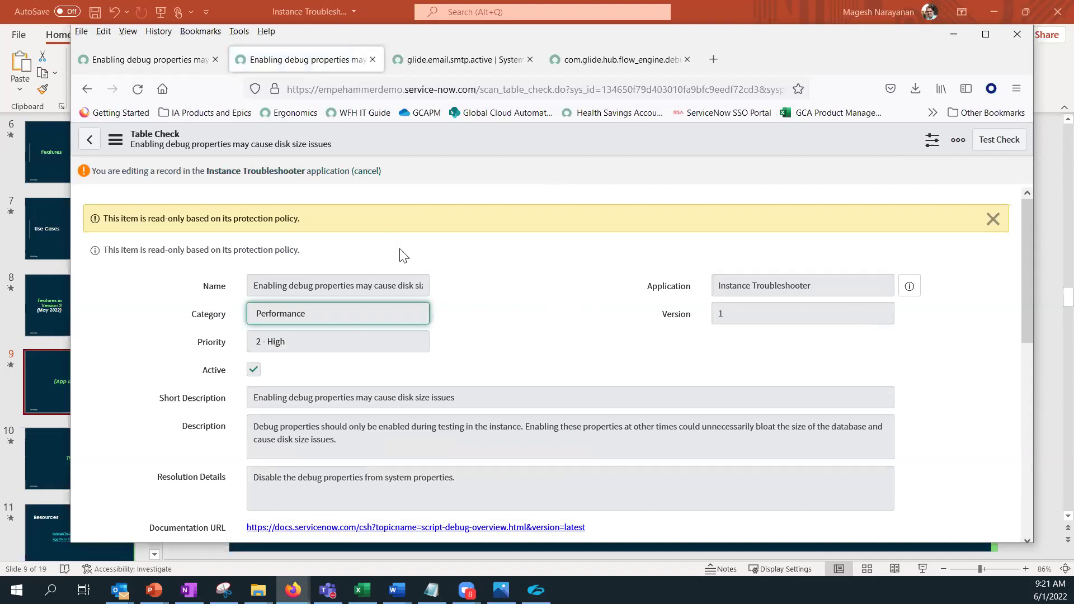
pyautogui.scroll(-3, 554, 383)
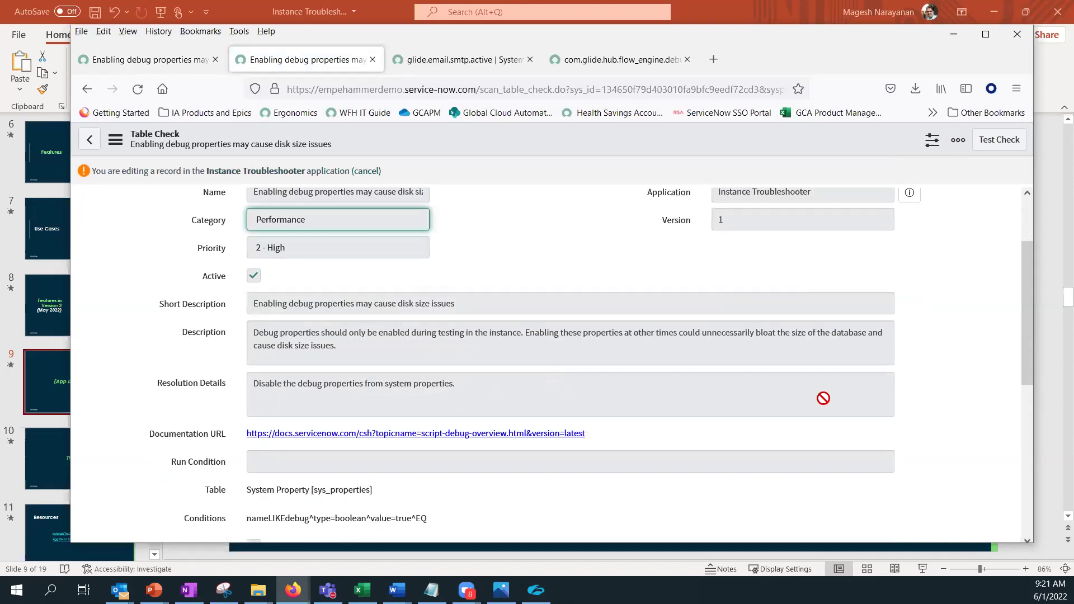
pyautogui.scroll(3, 823, 397)
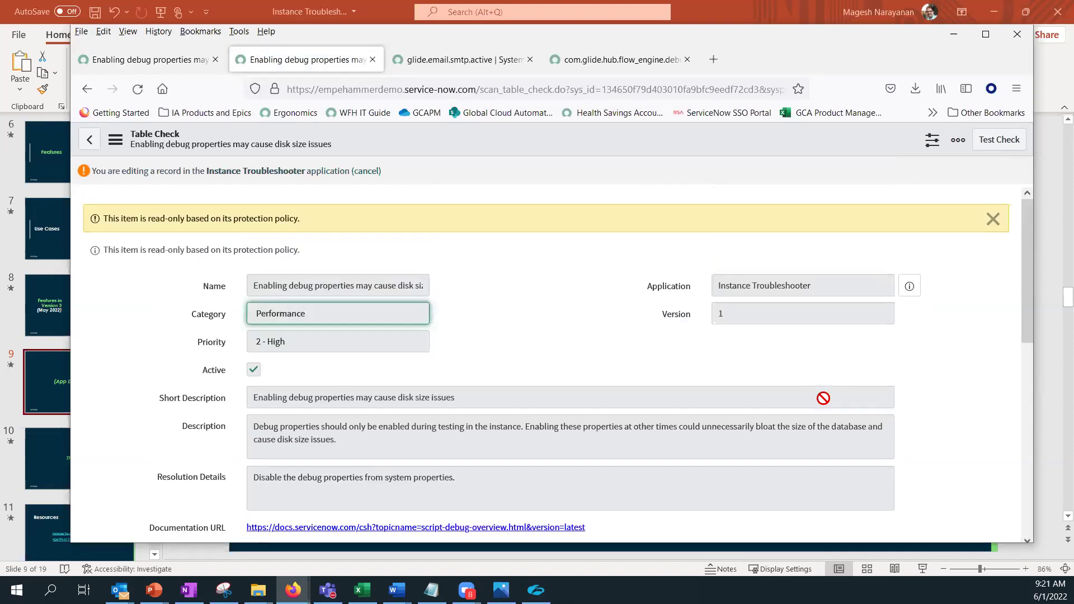
# Step: Close the standalone debug properties check and open the first scan finding's source property, com.glide.hub.flow_engine.debug, in a separate browser tab
pyautogui.click(372, 59)
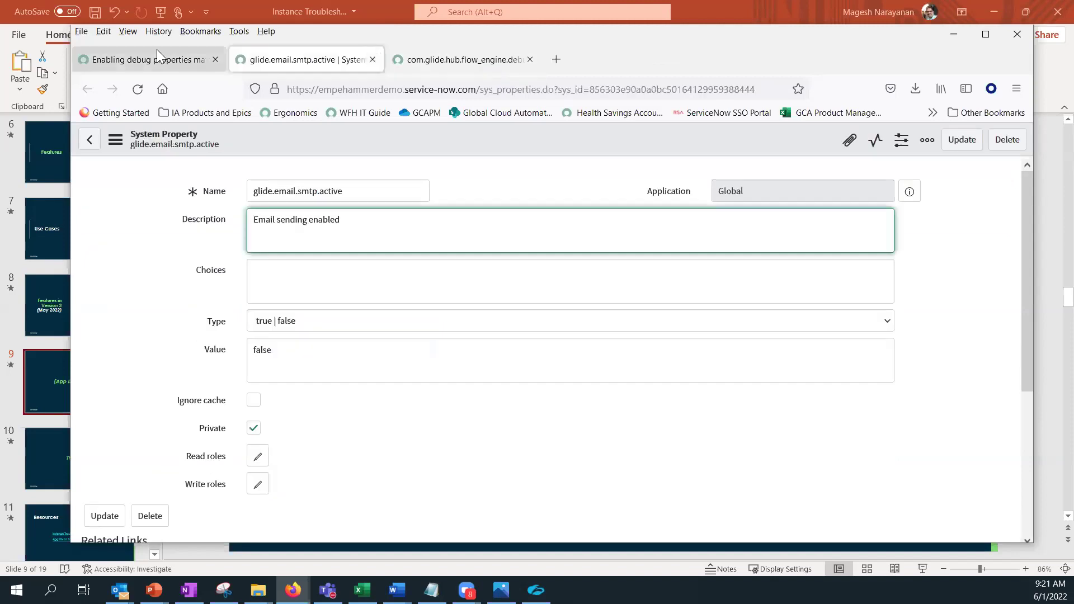
pyautogui.click(157, 51)
pyautogui.click(276, 52)
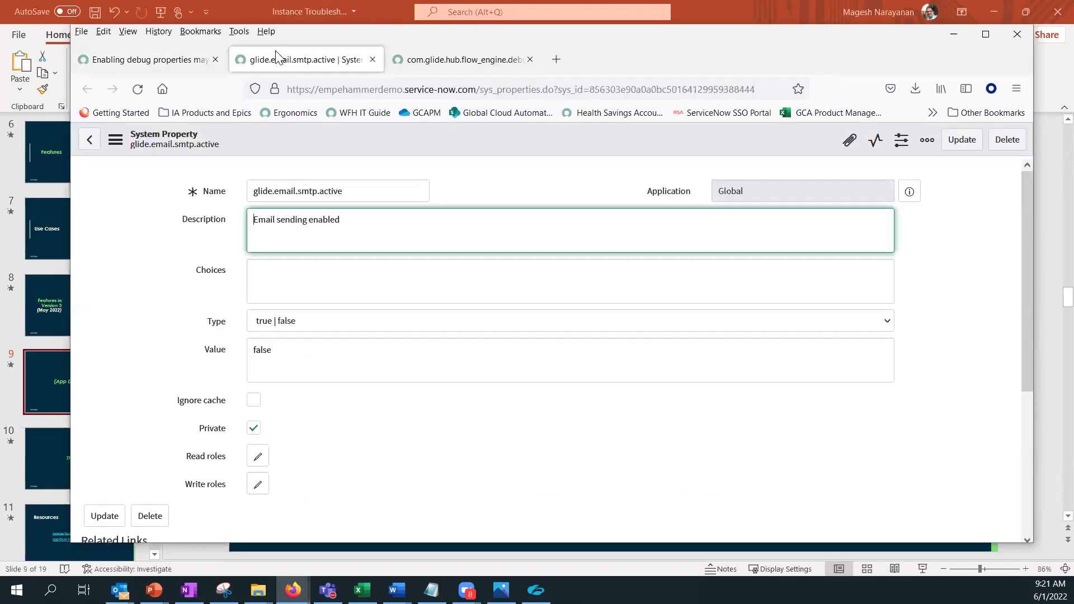
pyautogui.click(180, 54)
pyautogui.scroll(-1, 536, 341)
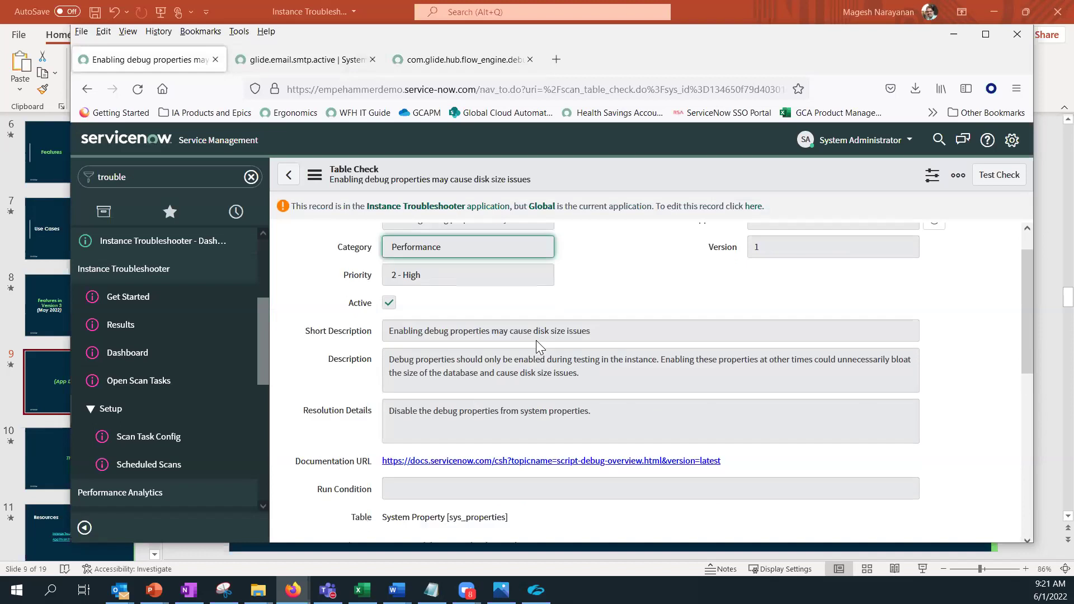
pyautogui.scroll(-5, 536, 341)
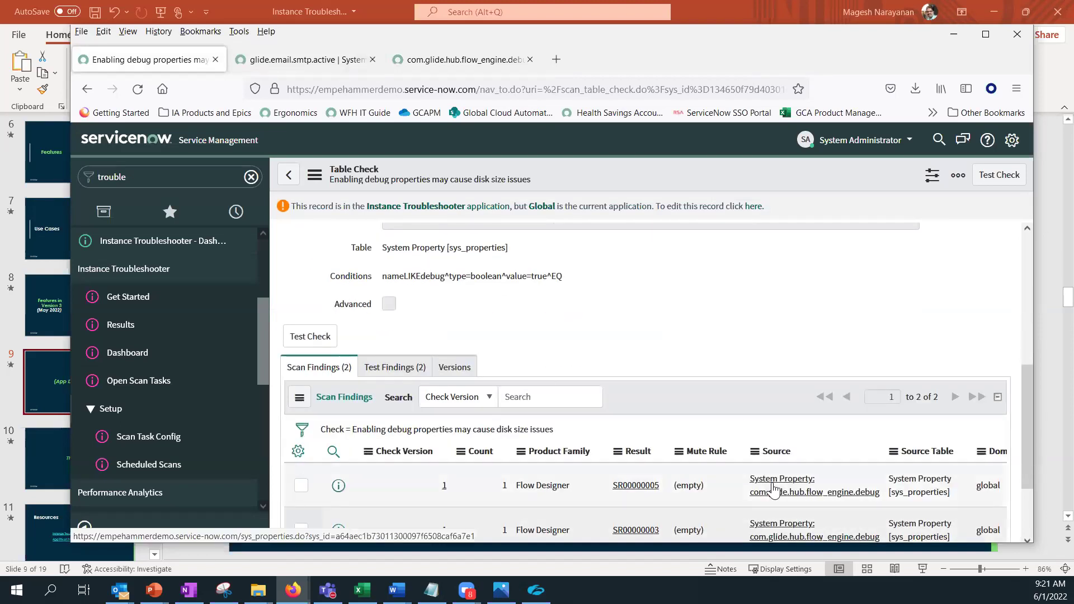
pyautogui.middleClick(774, 489)
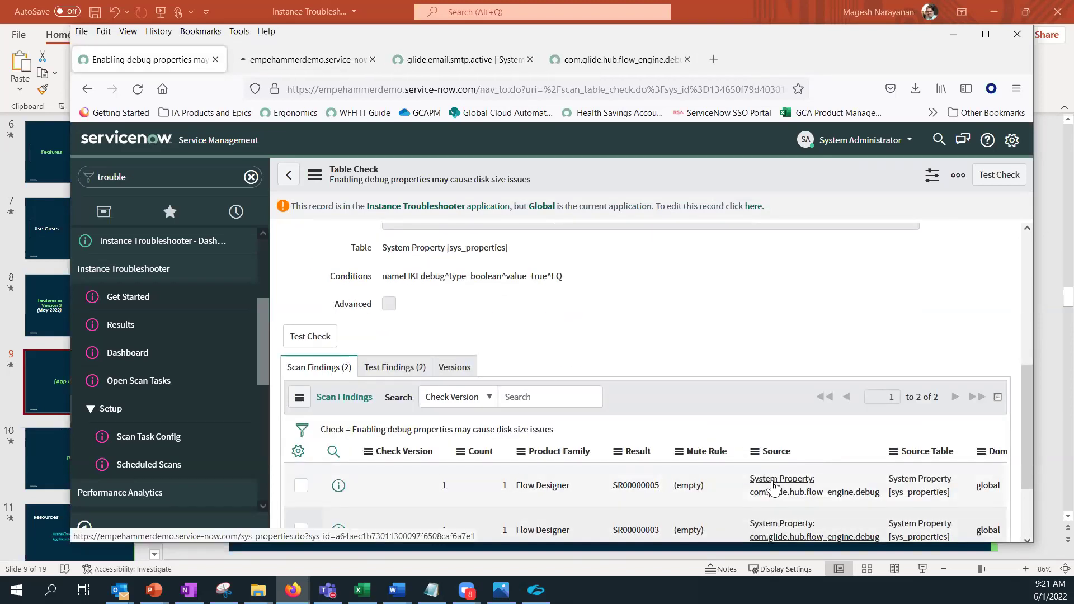
pyautogui.click(286, 71)
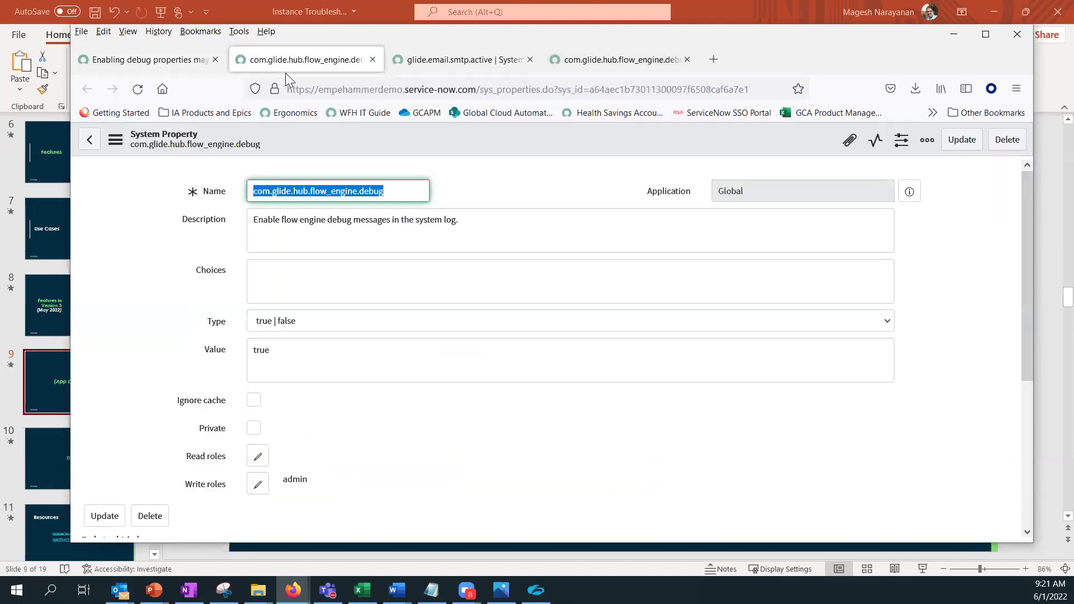
# Step: Set the value of the com.glide.hub.flow_engine.debug system property to false and save the record
pyautogui.click(335, 362)
pyautogui.press('BackSpace')
pyautogui.press('BackSpace')
pyautogui.write('false')
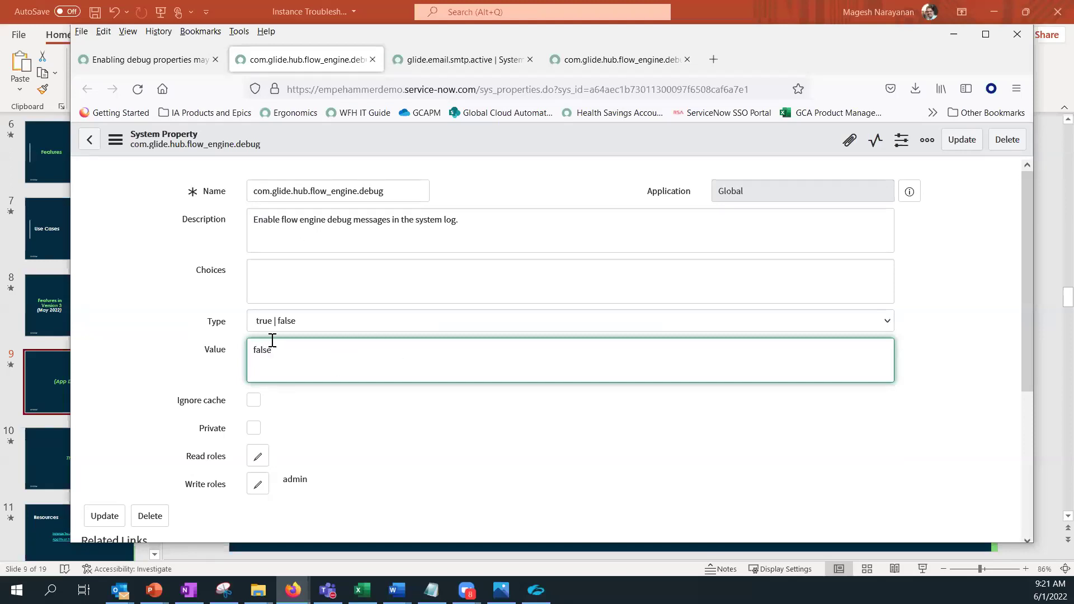
pyautogui.rightClick(588, 136)
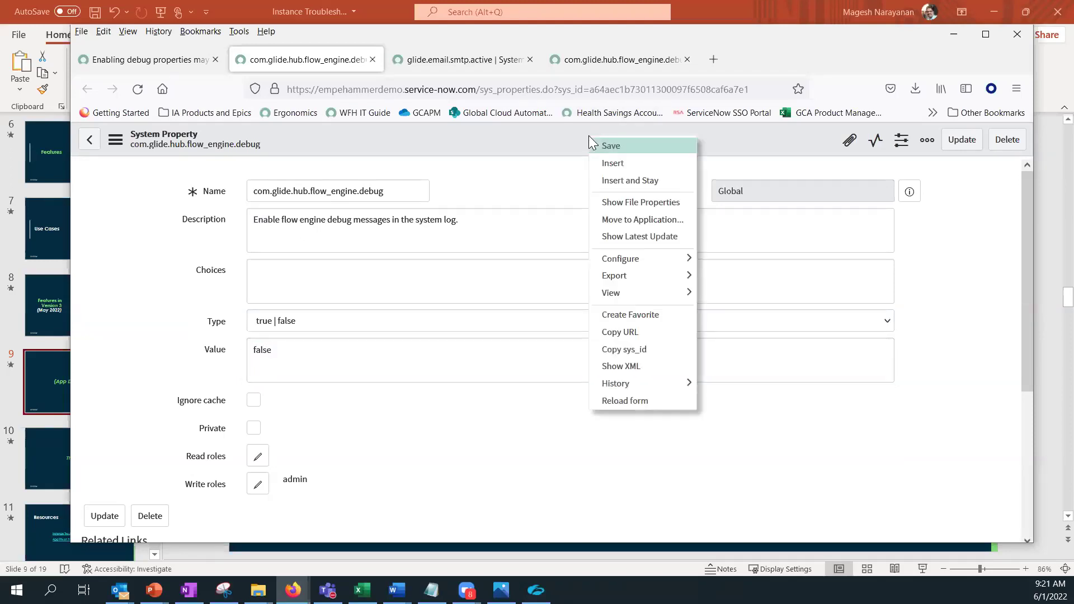
pyautogui.click(598, 146)
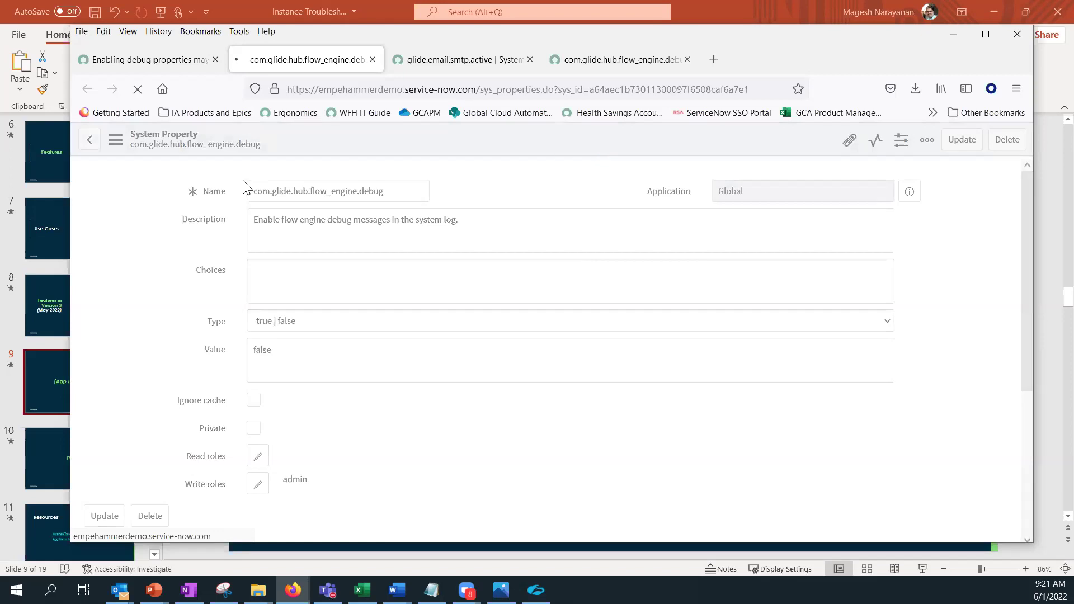
# Step: Return to the debug properties check and review its scan findings and conditions
pyautogui.click(135, 66)
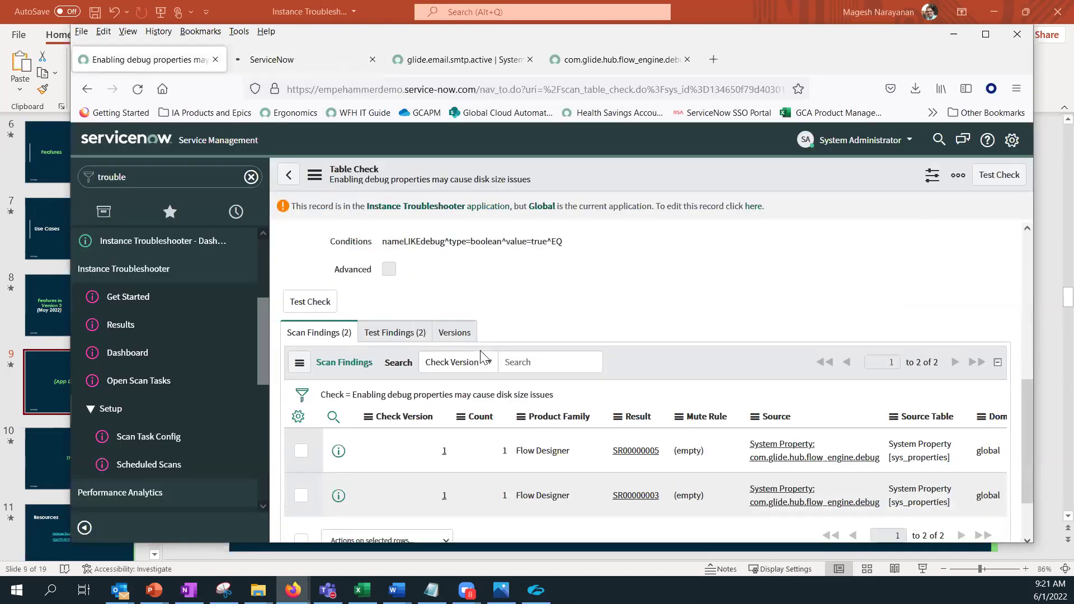
pyautogui.scroll(-2, 482, 362)
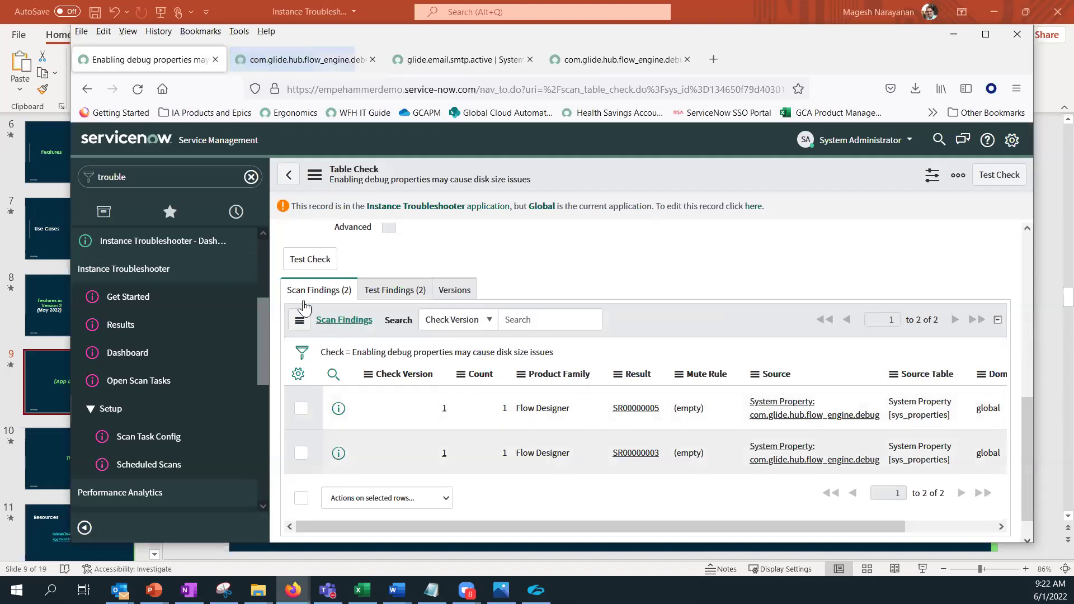
pyautogui.scroll(4, 303, 377)
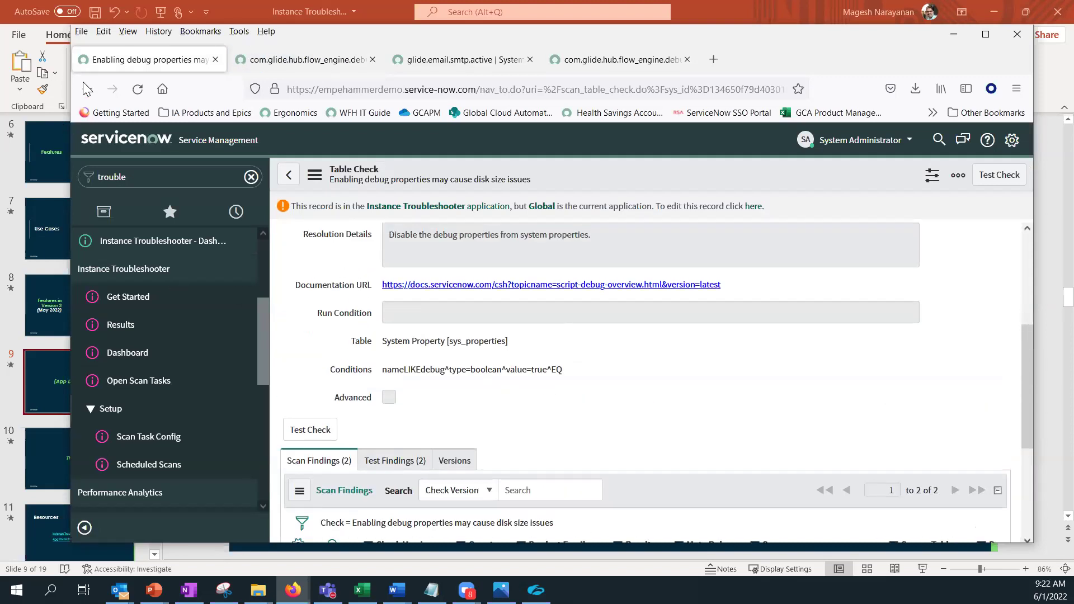
# Step: Go back to the Instance Troubleshooter's Get Started page and open the scan checks of the Email product
pyautogui.click(112, 301)
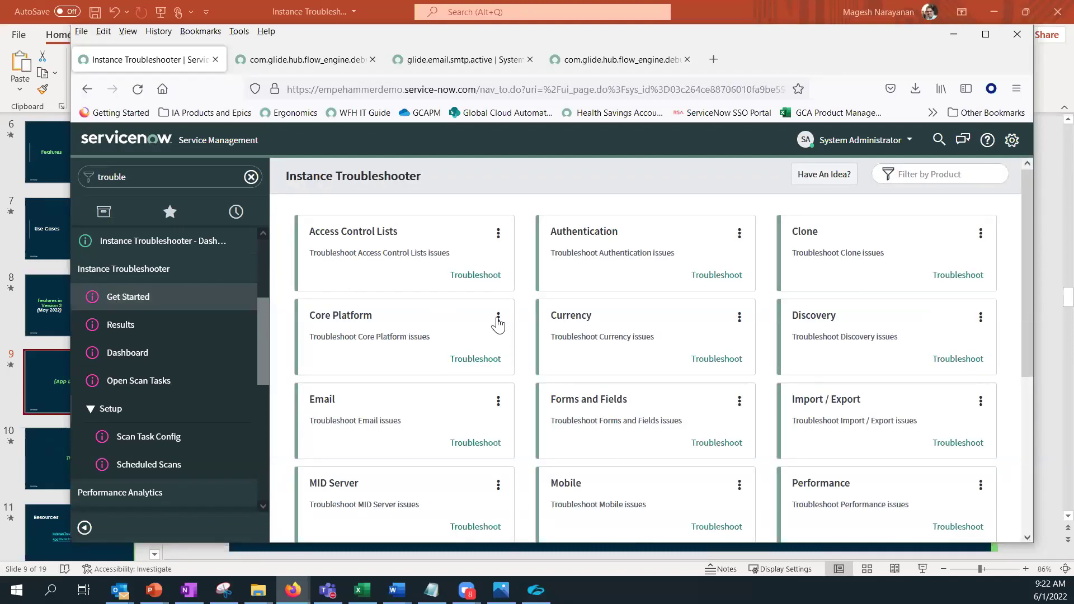
pyautogui.click(498, 401)
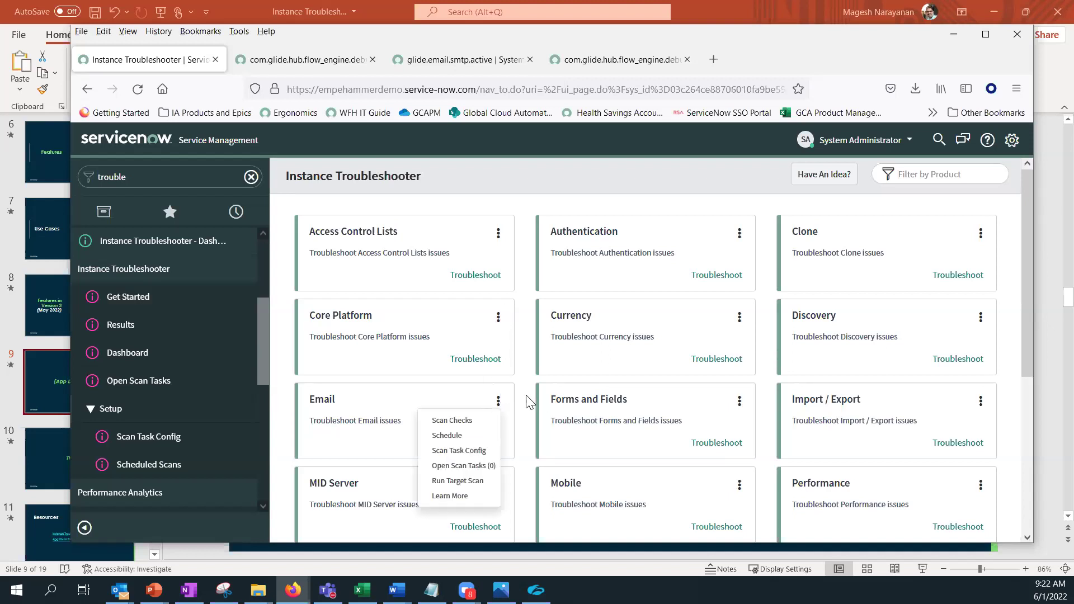
pyautogui.scroll(-2, 530, 402)
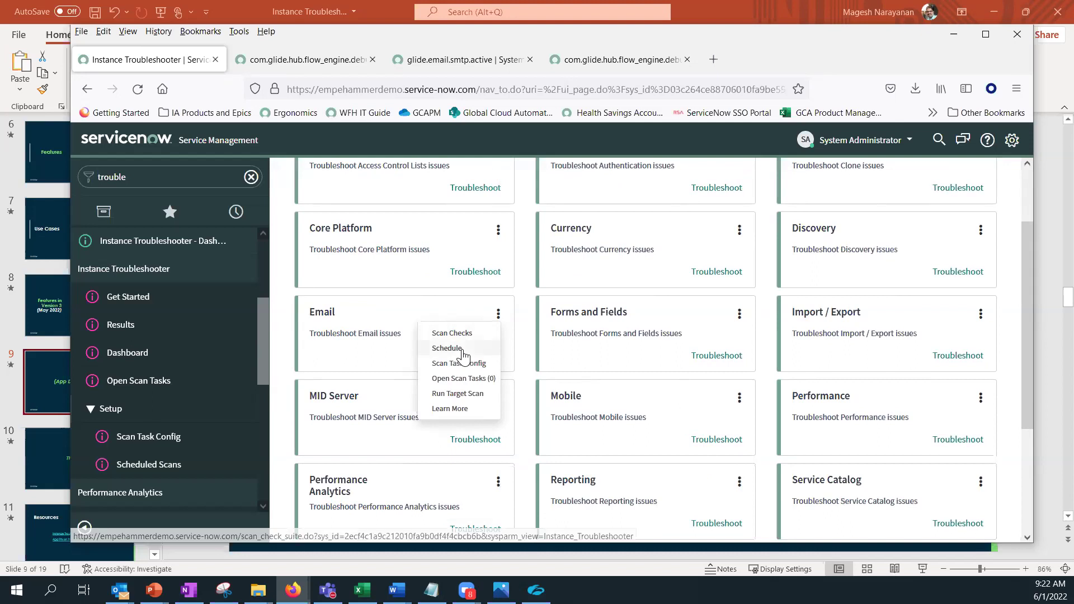
pyautogui.click(501, 318)
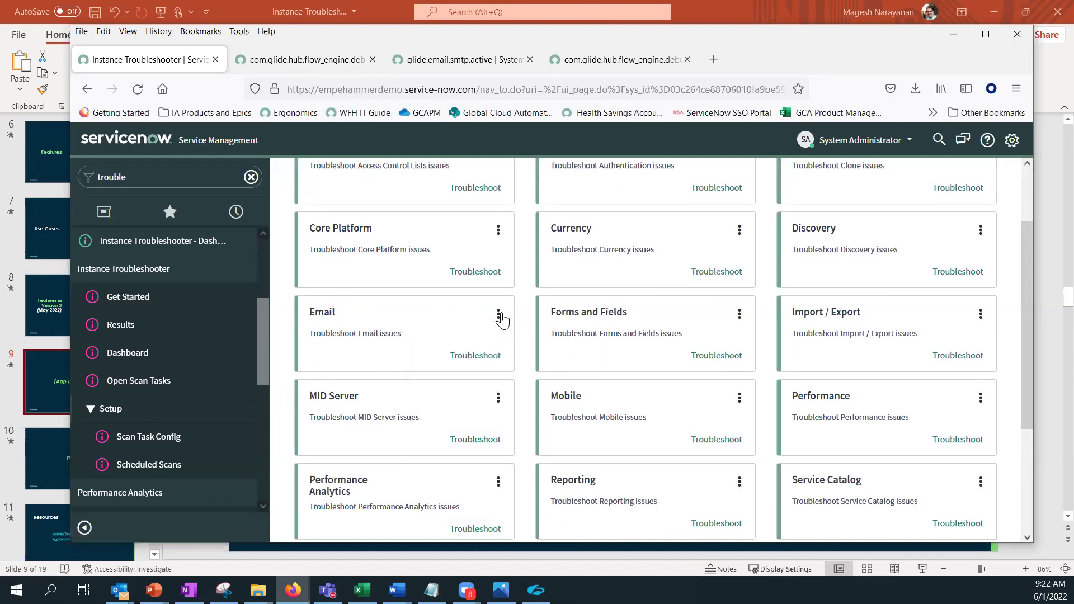
pyautogui.click(500, 317)
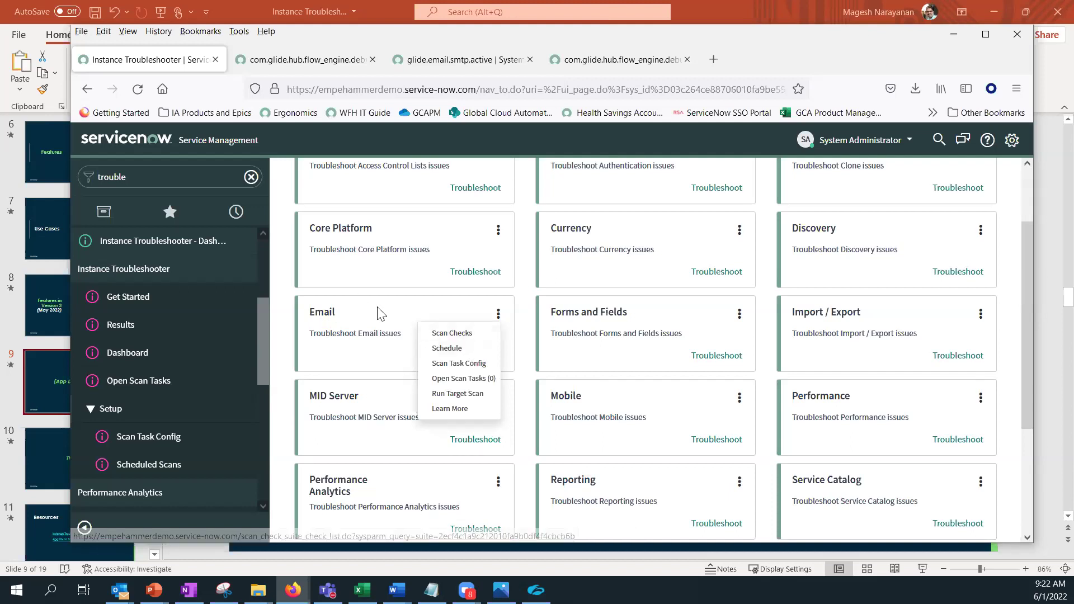
pyautogui.click(443, 337)
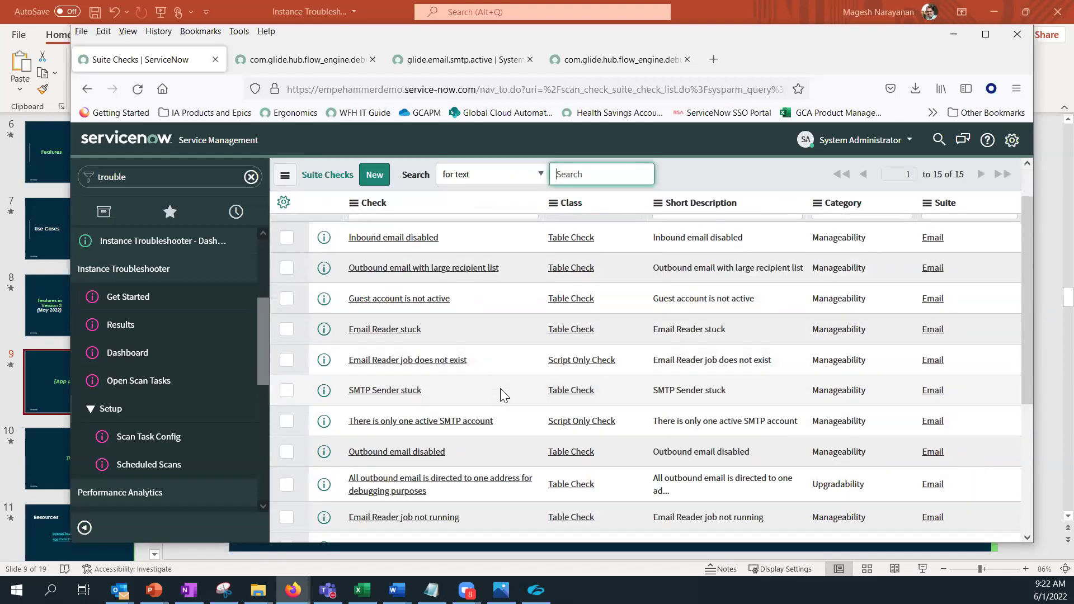
# Step: Review the Email suite's checks, inspecting the details of the "Inbound email disabled" check in a separate browser tab
pyautogui.scroll(-5, 502, 394)
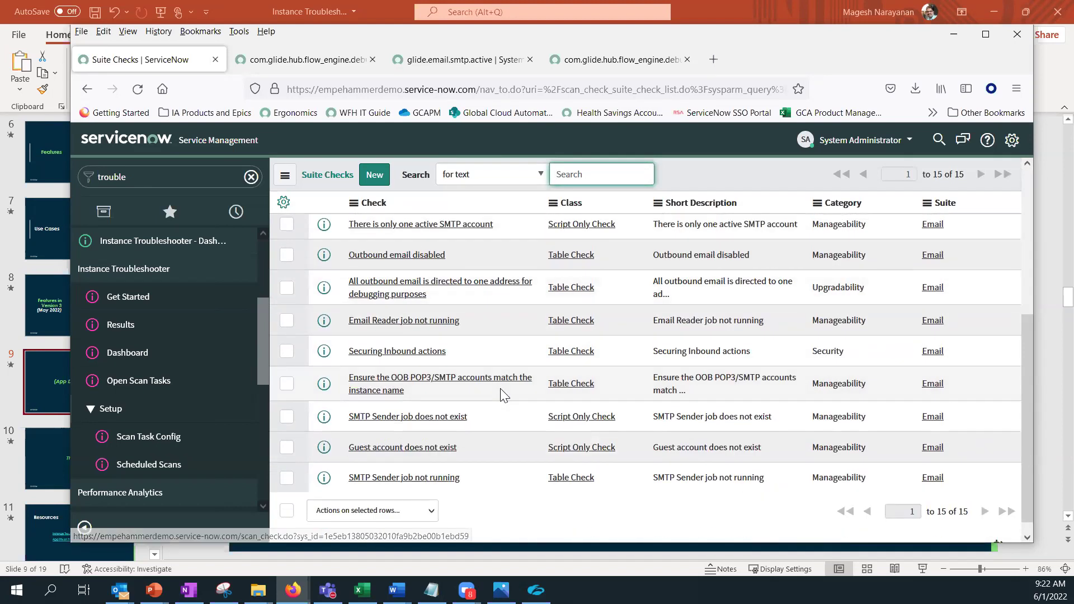
pyautogui.scroll(3, 500, 411)
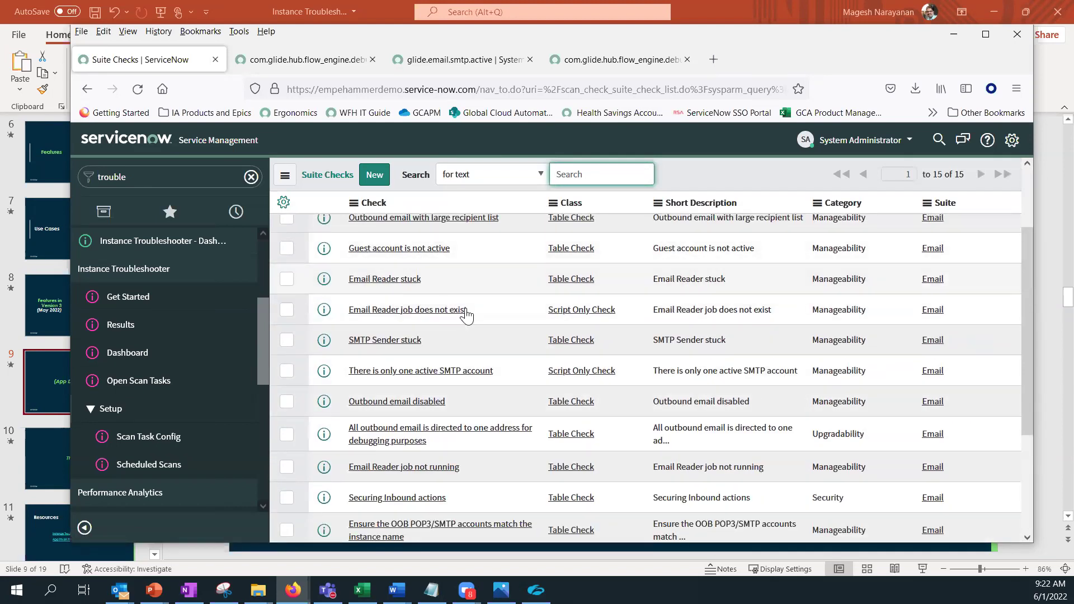
pyautogui.scroll(2, 470, 314)
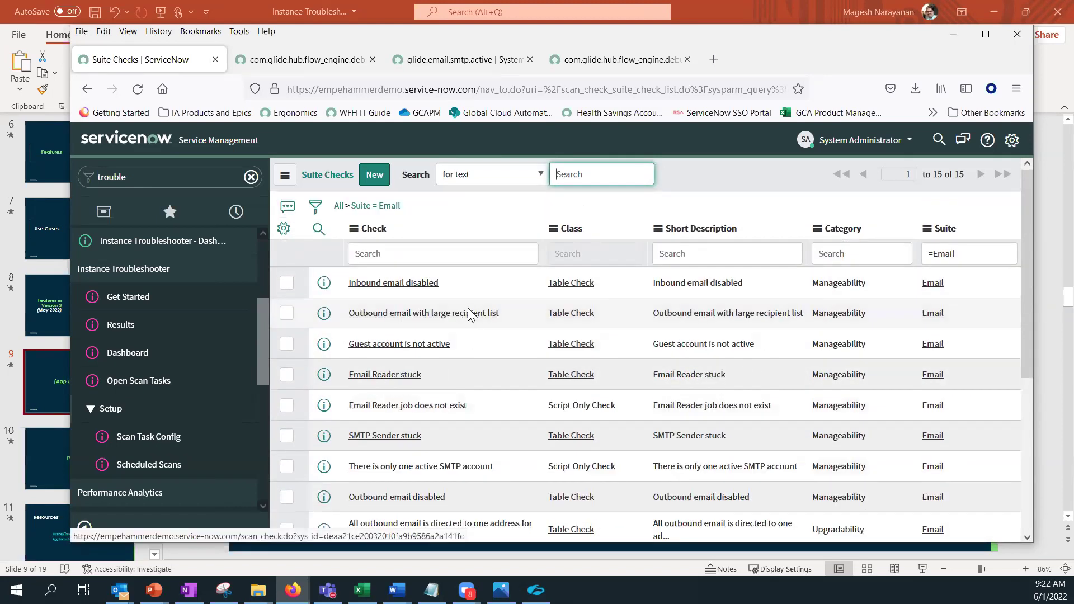
pyautogui.middleClick(368, 288)
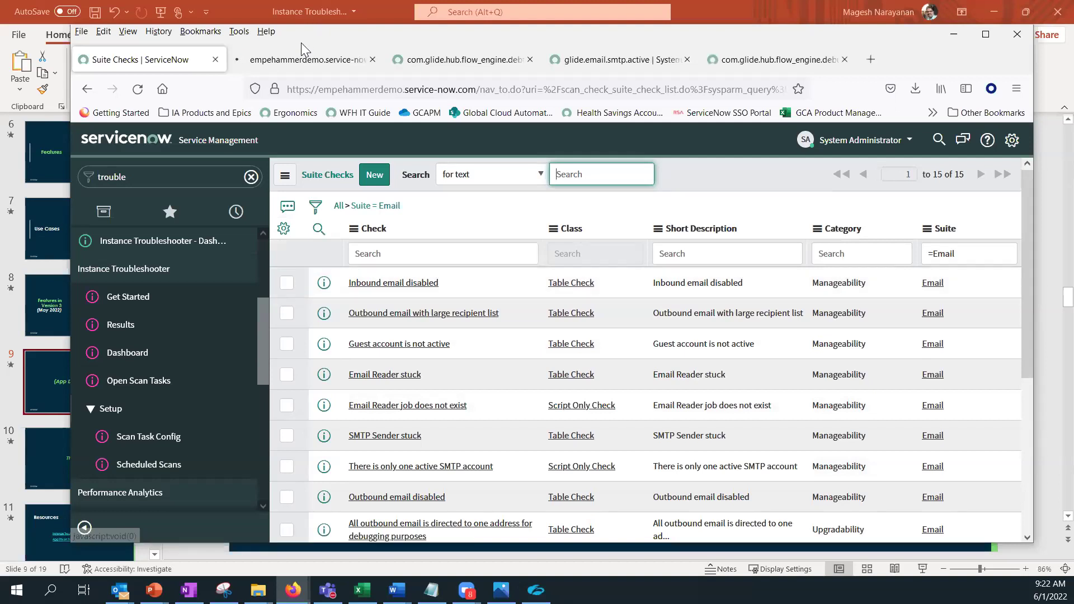
pyautogui.click(296, 60)
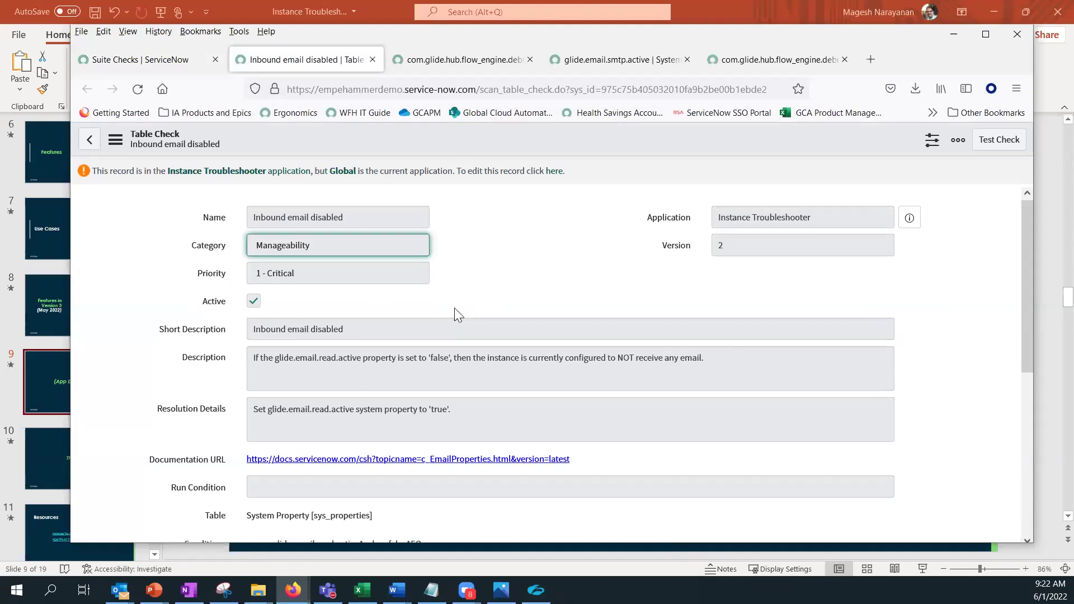
pyautogui.scroll(-1, 454, 308)
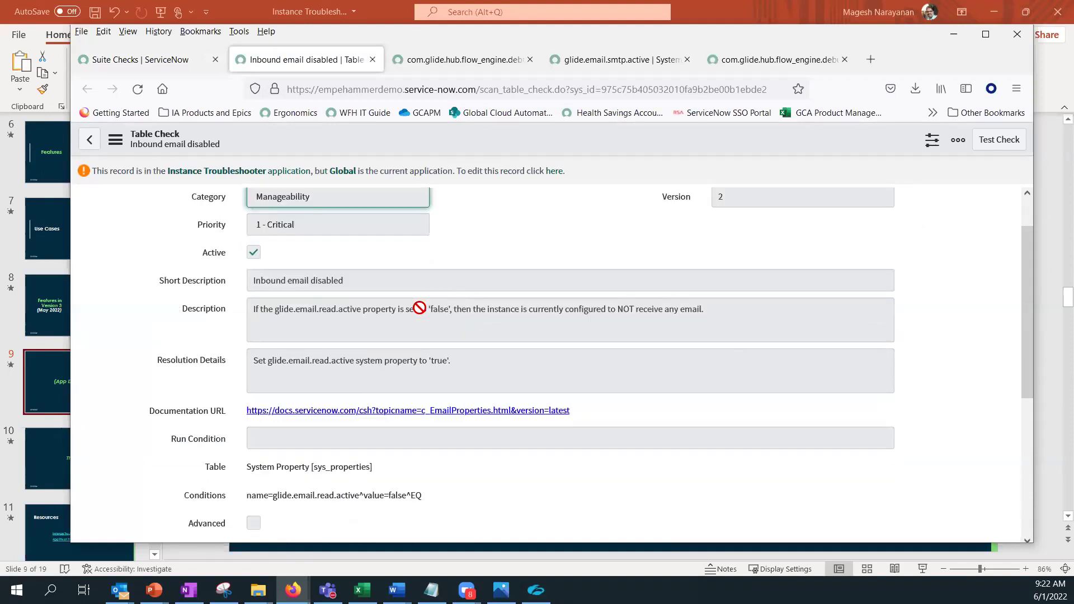
pyautogui.click(372, 59)
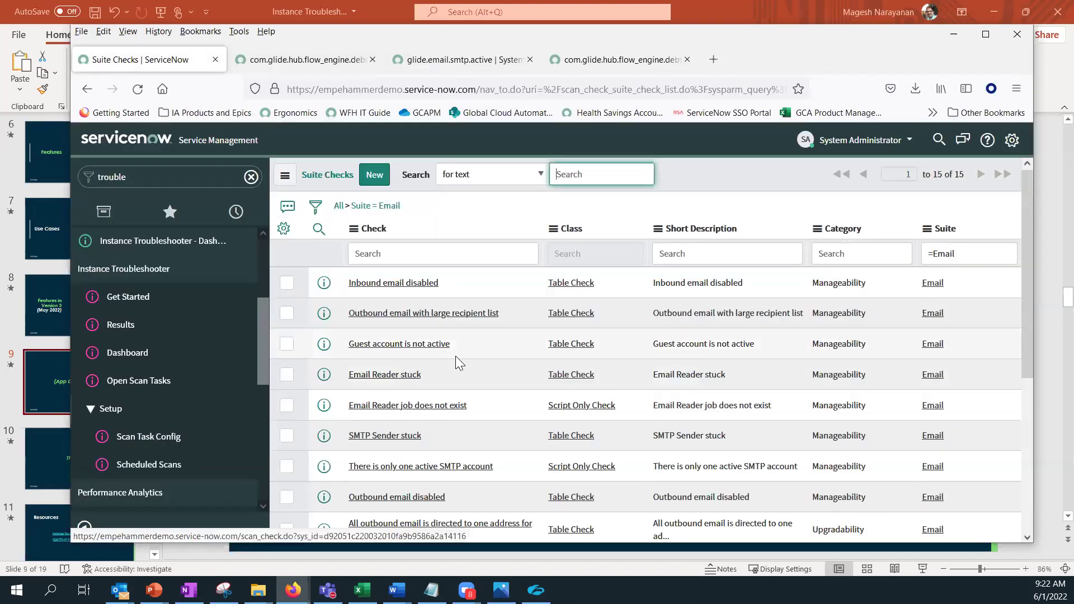
pyautogui.scroll(-3, 455, 355)
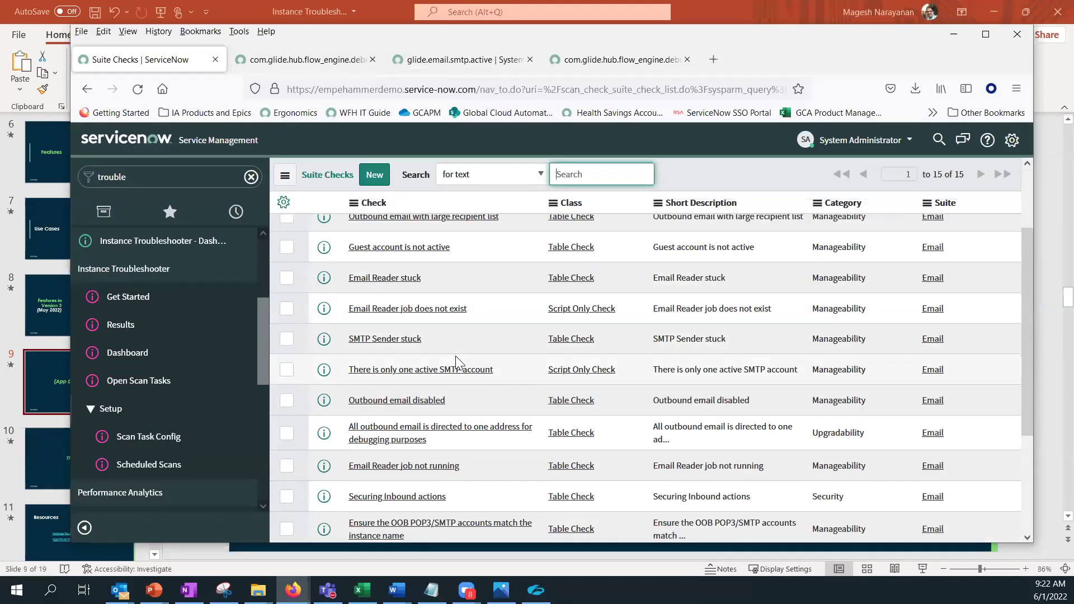
pyautogui.scroll(3, 455, 356)
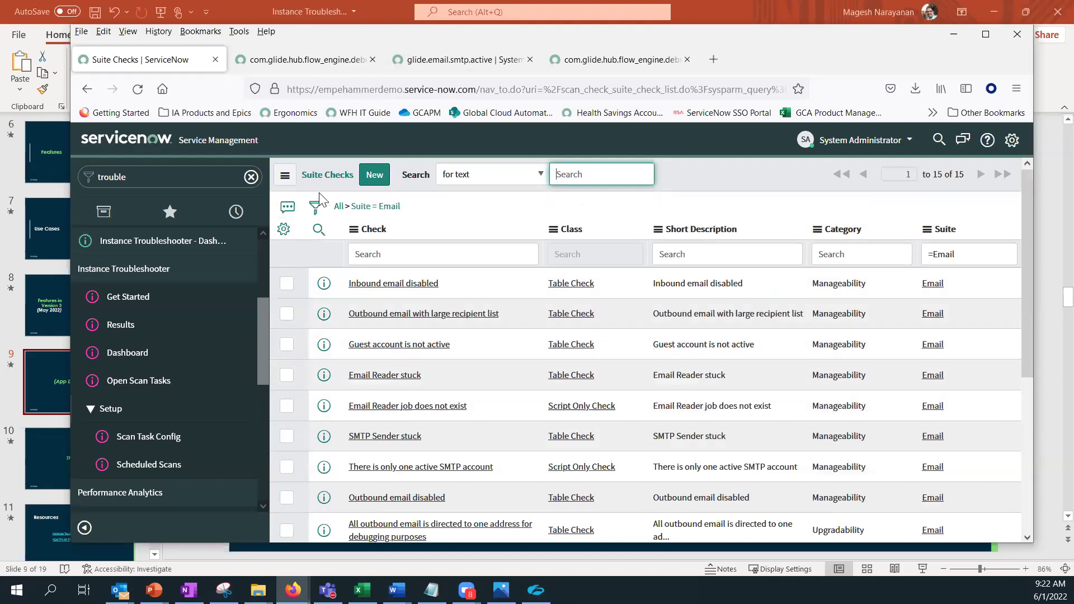
# Step: Return to the troubleshooter product overview and open the scheduled scans of the Email suite
pyautogui.click(88, 90)
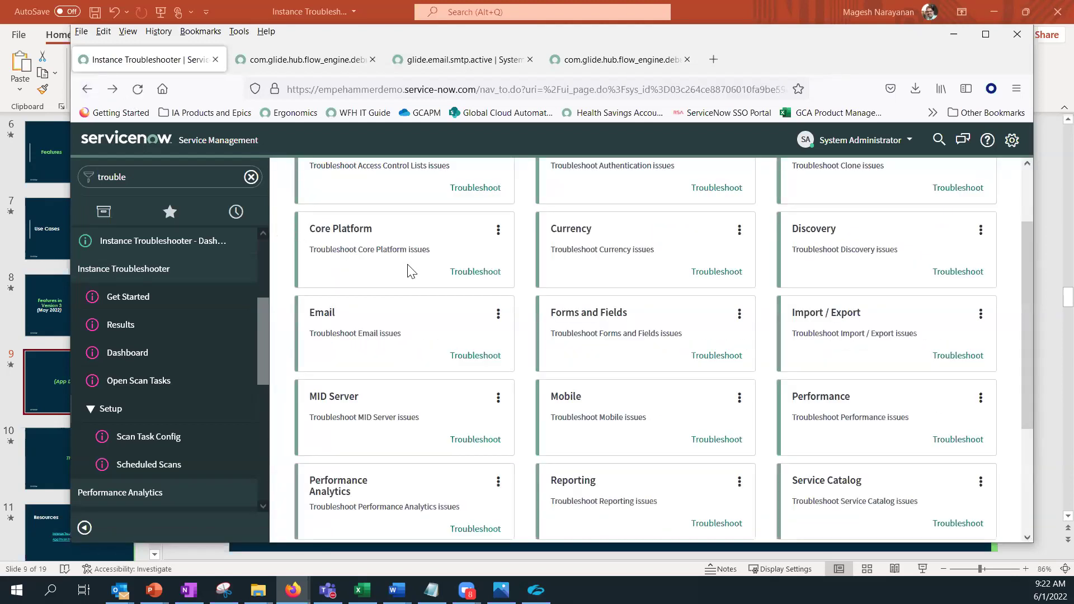
pyautogui.click(498, 314)
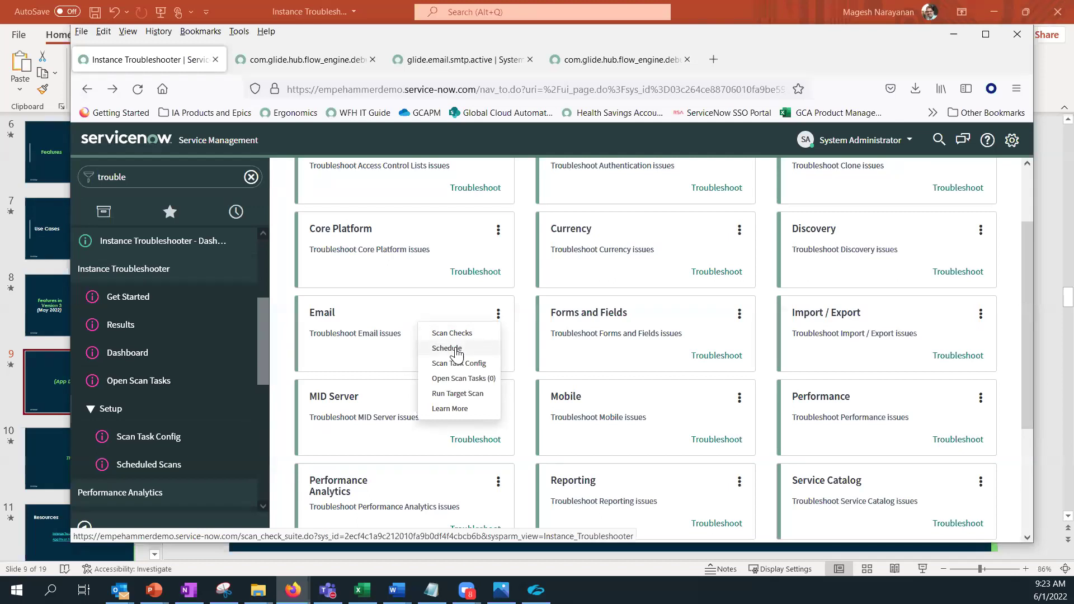
pyautogui.click(457, 349)
pyautogui.click(457, 353)
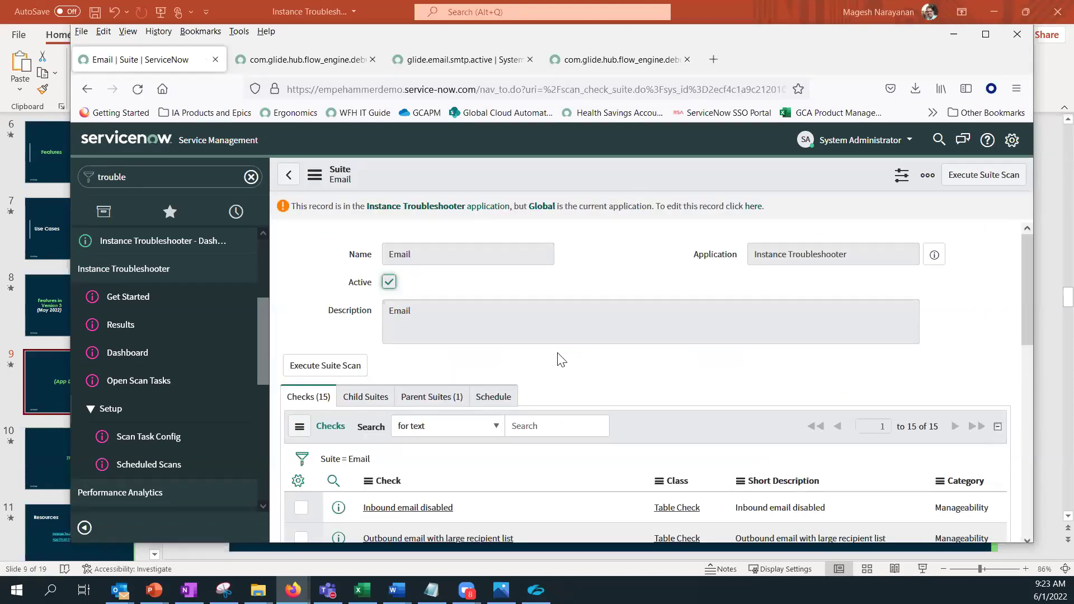
pyautogui.scroll(-1, 560, 358)
pyautogui.click(503, 345)
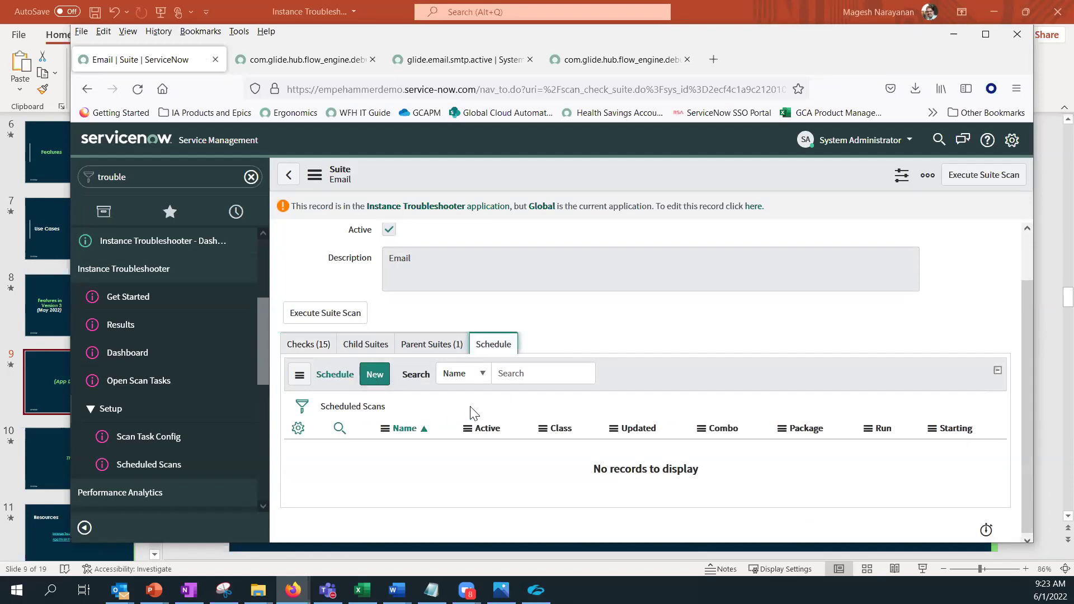
pyautogui.scroll(1, 474, 414)
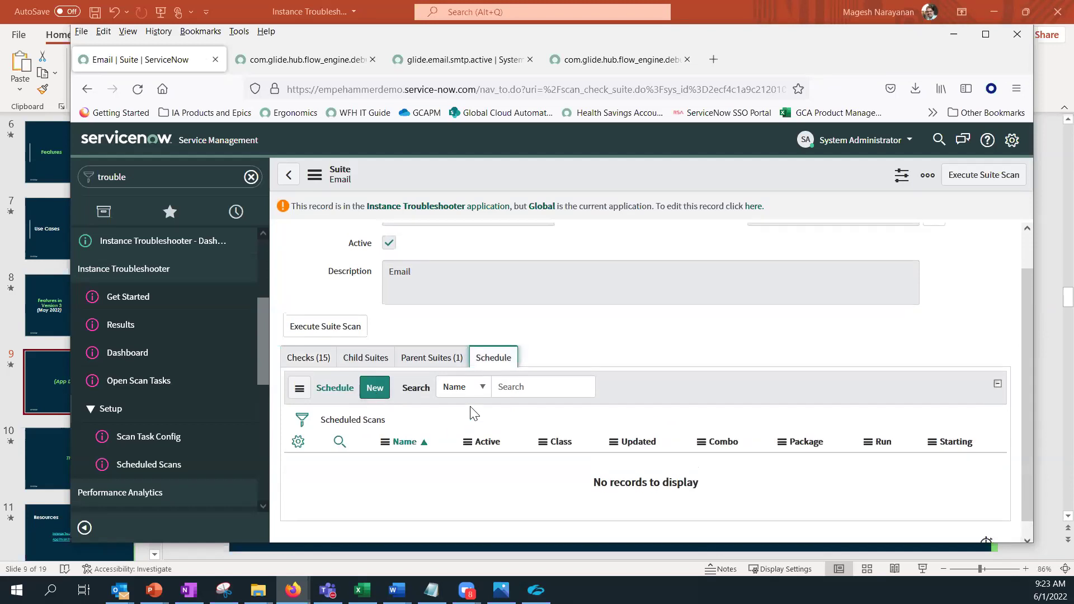
pyautogui.click(375, 389)
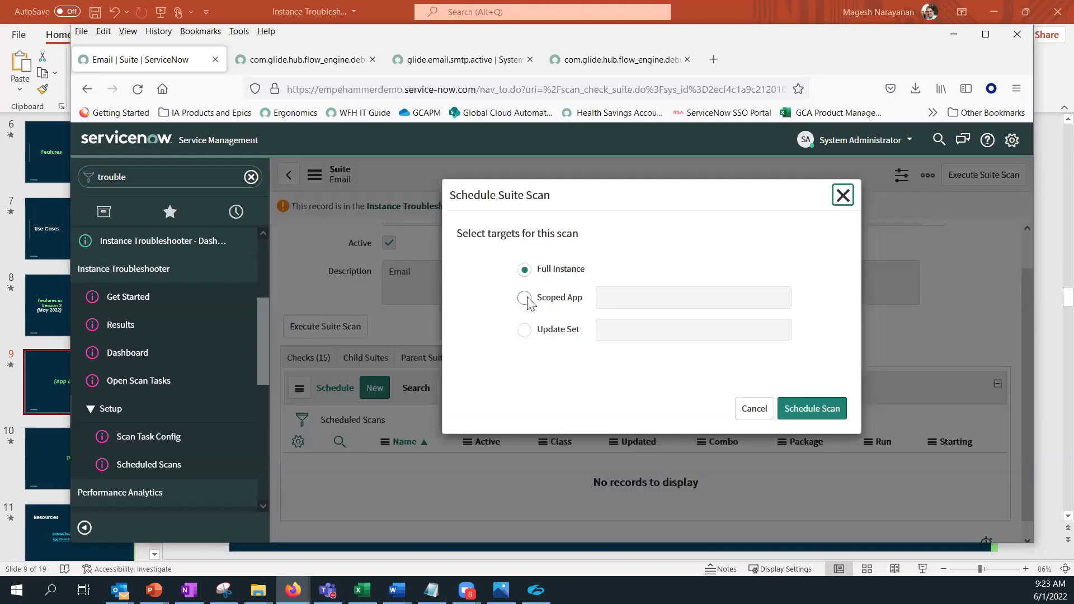
pyautogui.click(811, 413)
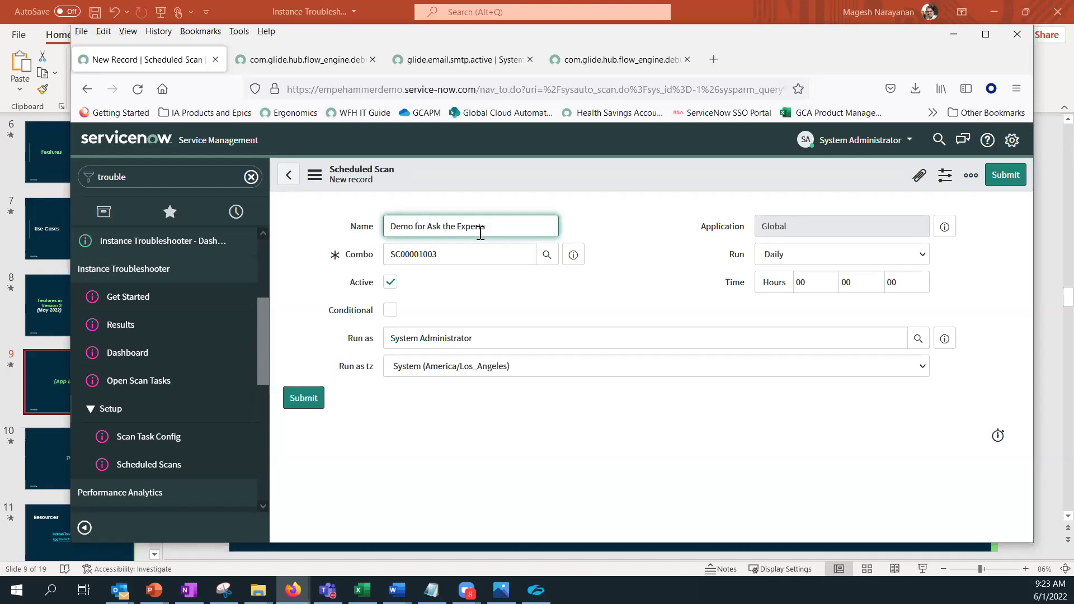
pyautogui.click(801, 255)
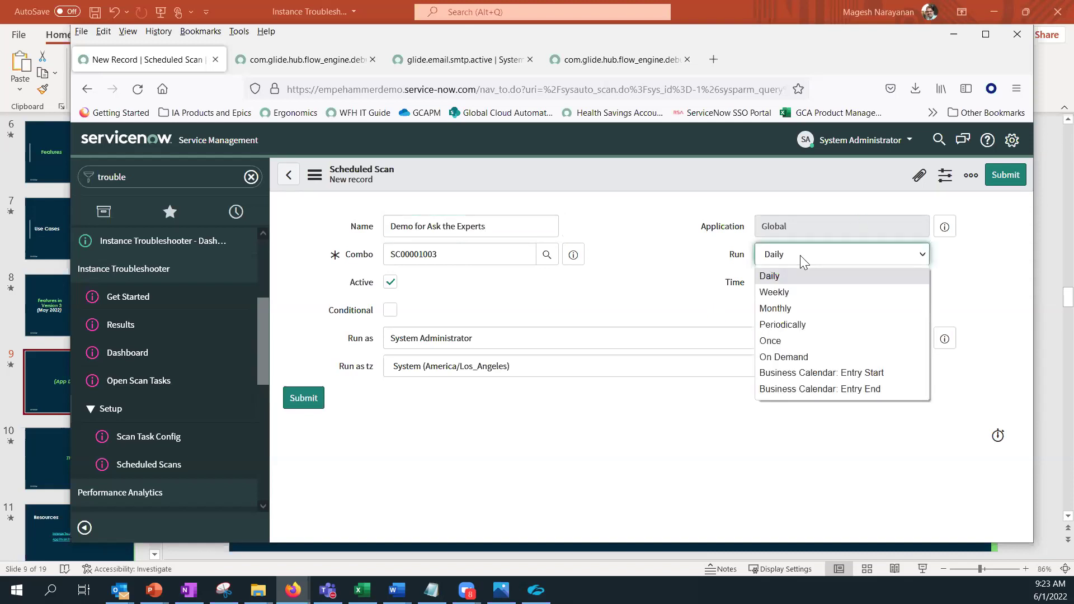
pyautogui.click(794, 340)
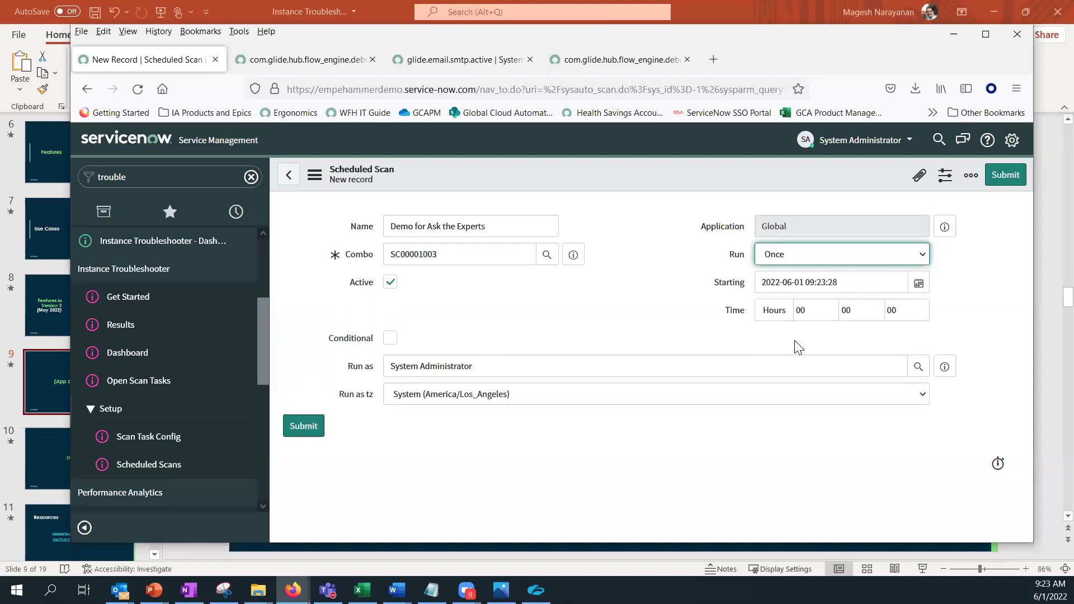
pyautogui.click(810, 281)
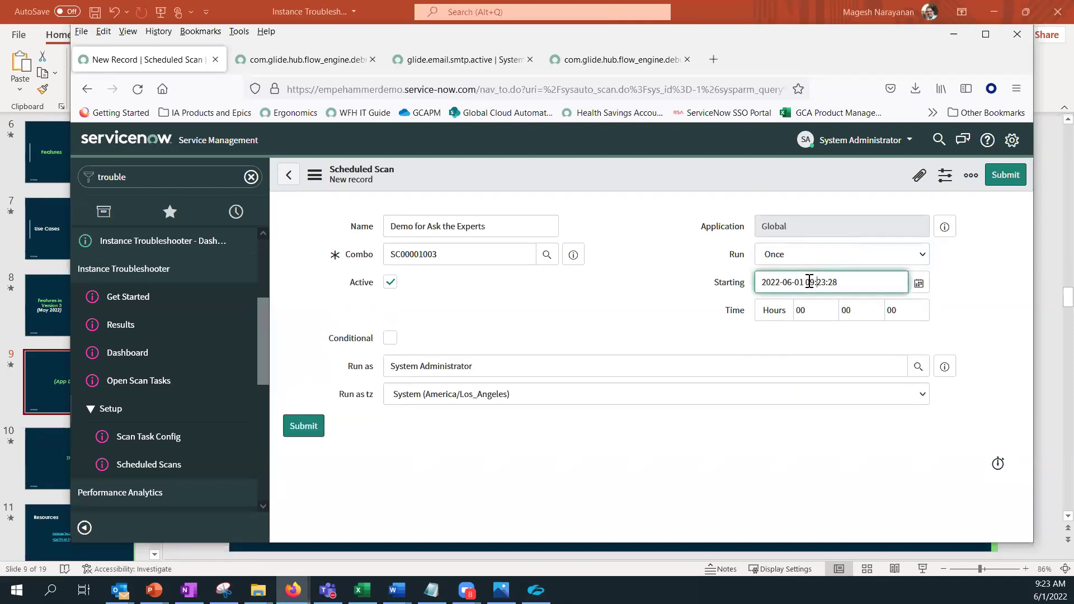
pyautogui.press('BackSpace')
pyautogui.click(999, 177)
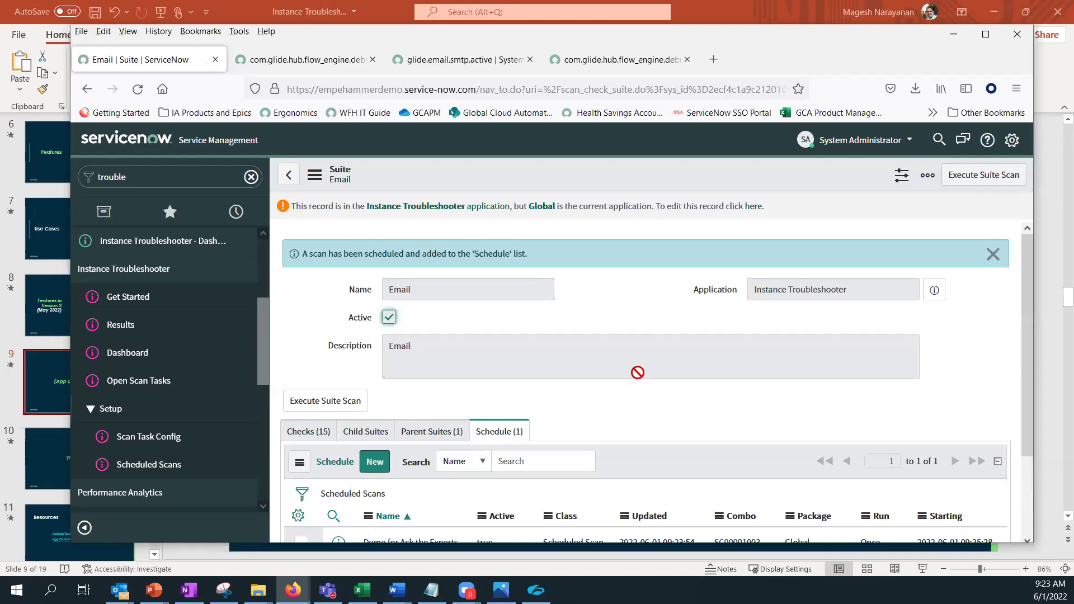
pyautogui.scroll(-3, 442, 386)
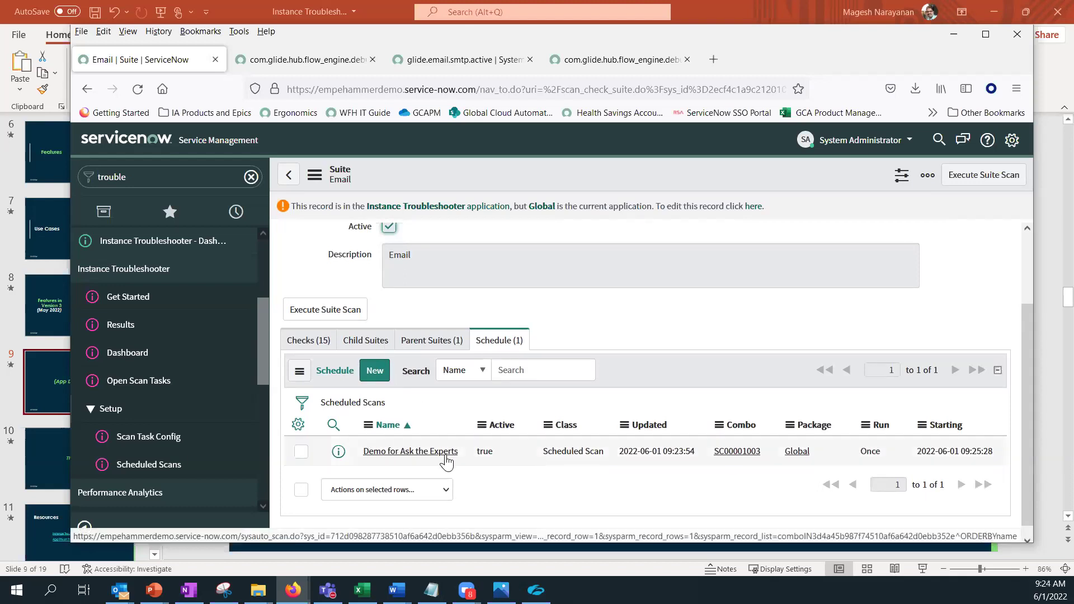
# Step: Open the Email product's scan task configurations and start a new one covering priorities 1 and 2
pyautogui.click(133, 297)
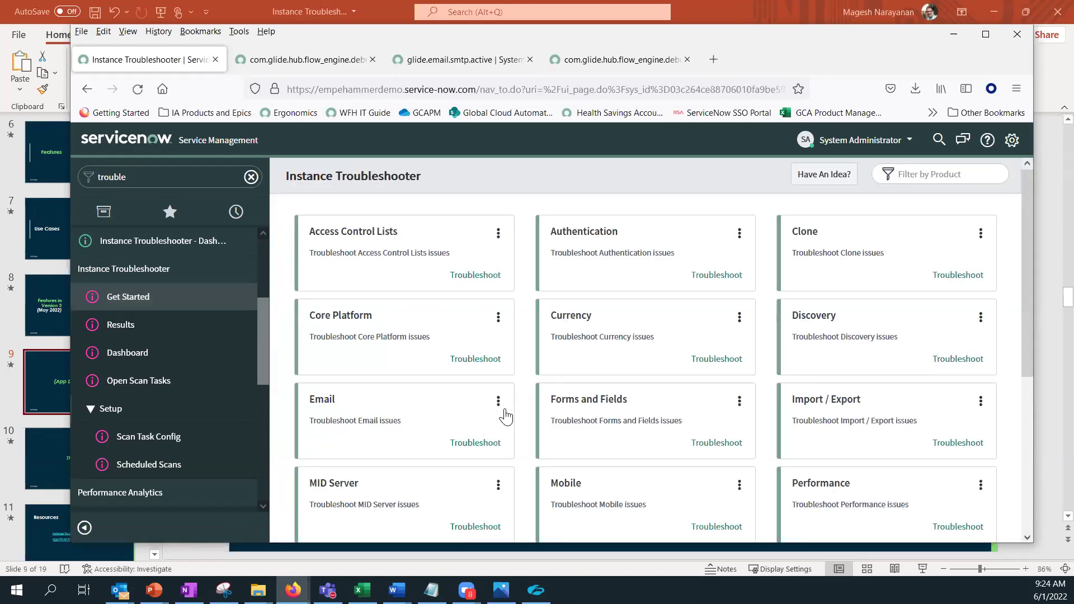
pyautogui.click(499, 402)
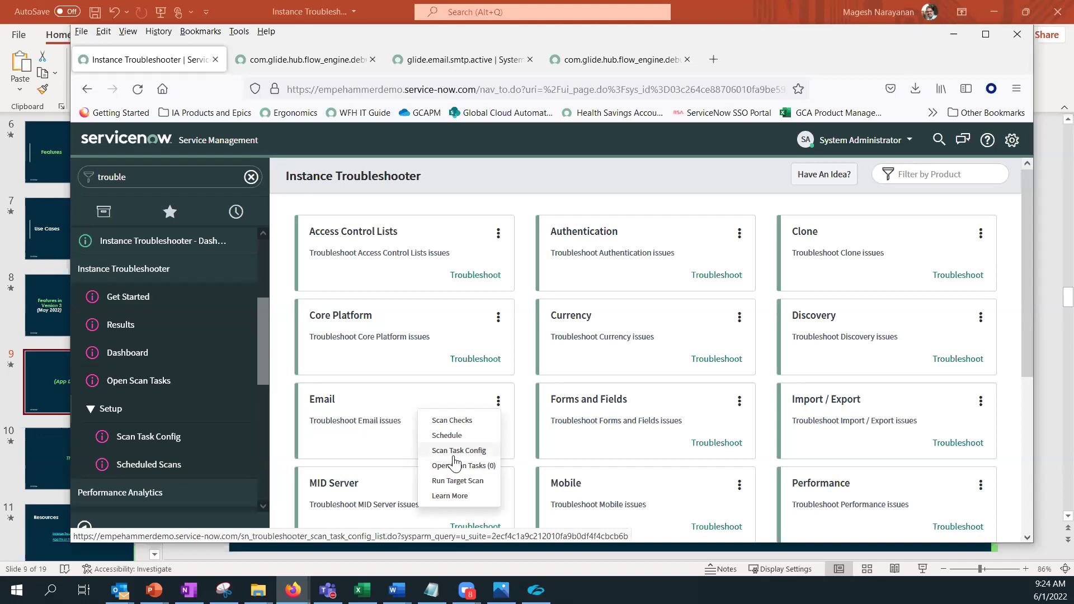
pyautogui.click(453, 456)
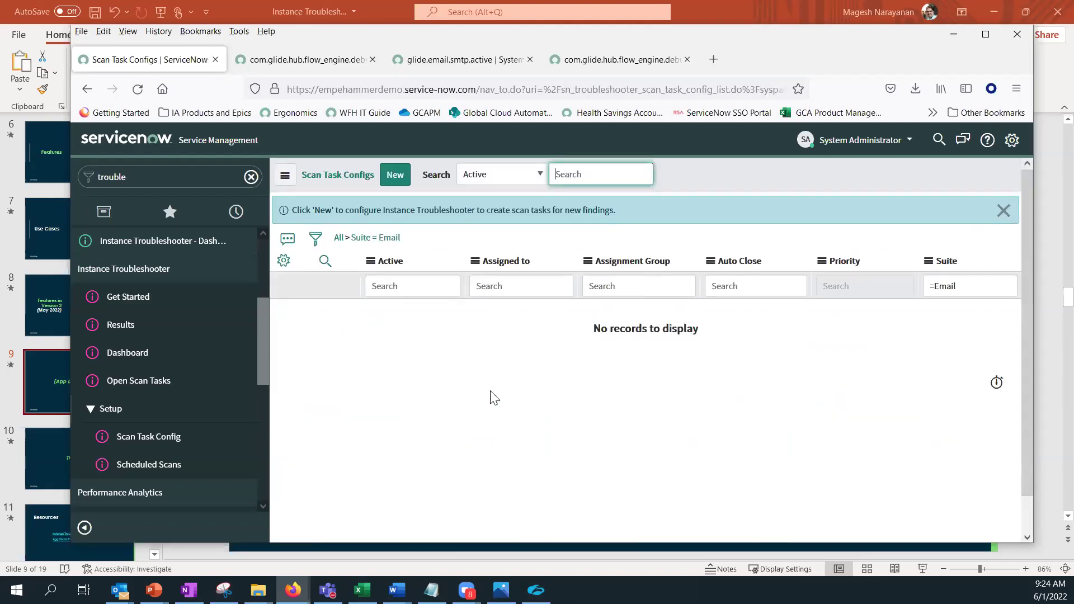
pyautogui.click(395, 177)
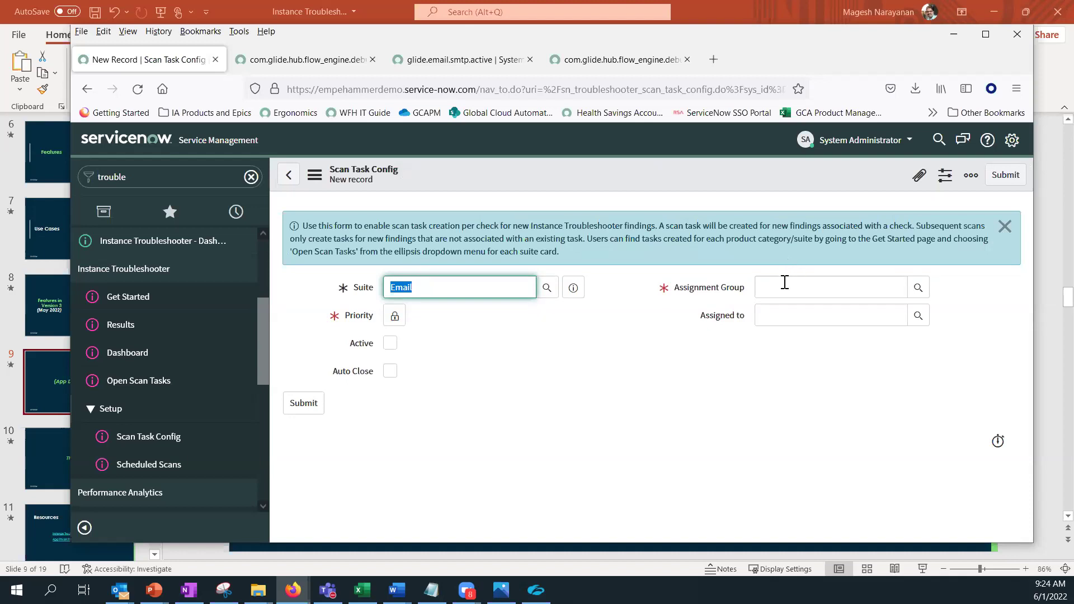
pyautogui.click(395, 316)
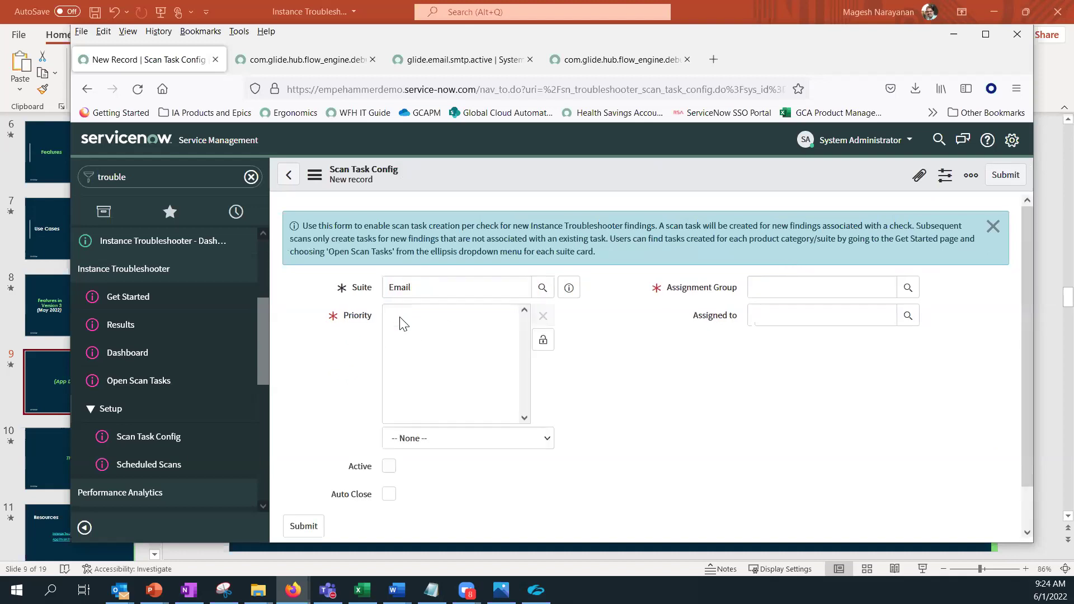
pyautogui.click(436, 448)
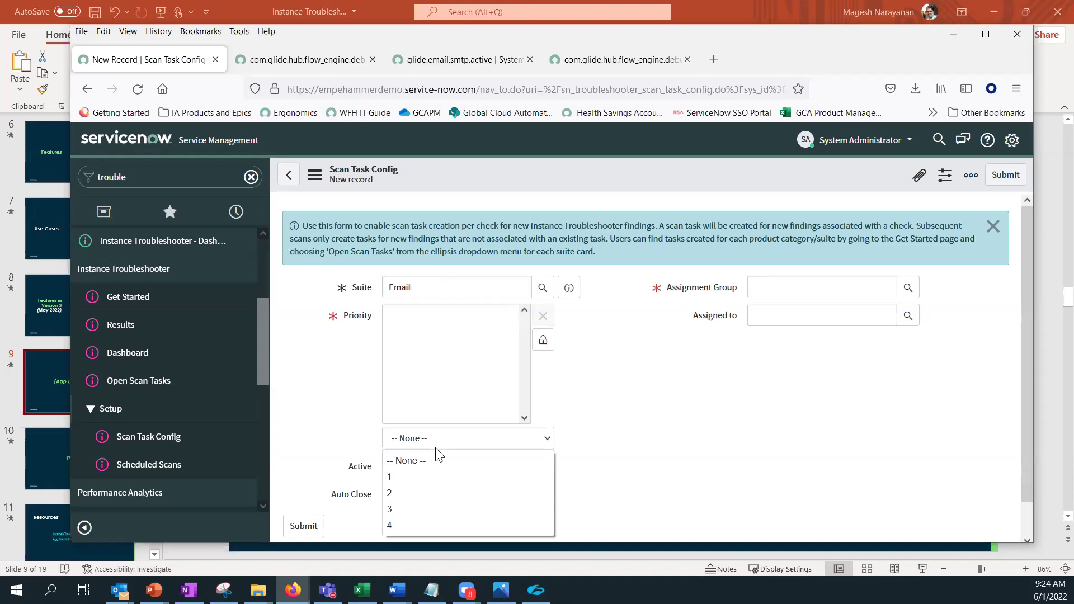
pyautogui.click(417, 476)
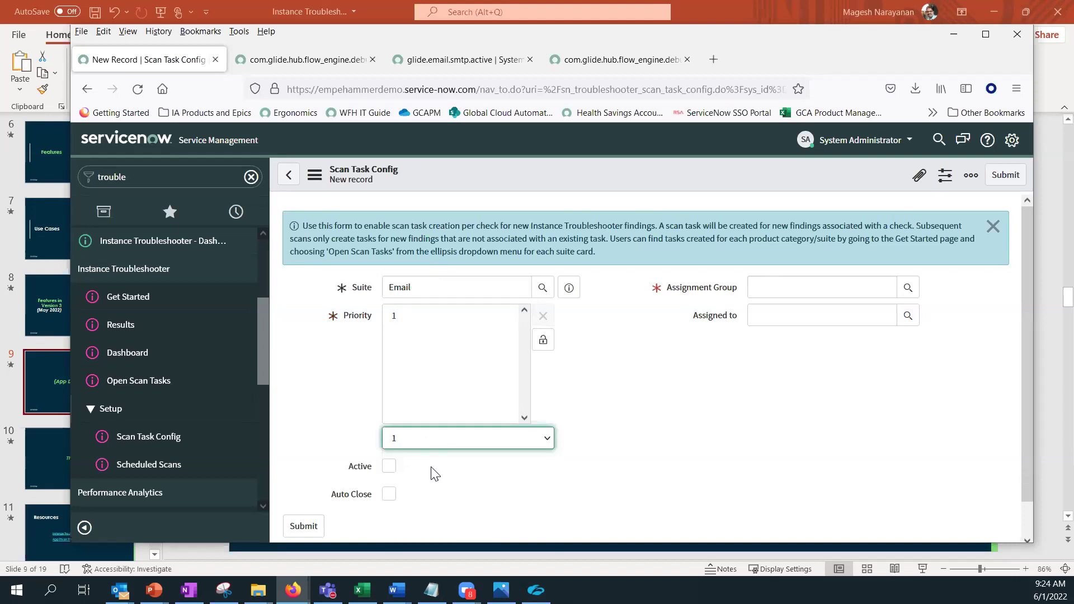
pyautogui.click(479, 438)
pyautogui.click(414, 493)
# Step: Assign the scan task configuration to the LDAP Admins group, make it active and submit it
pyautogui.click(858, 293)
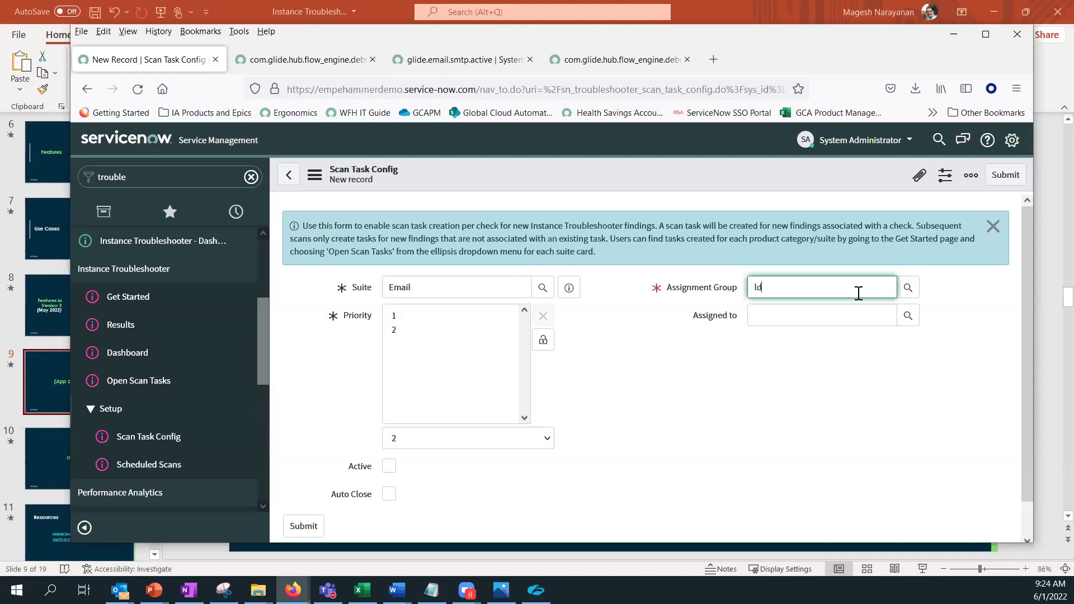
pyautogui.click(806, 307)
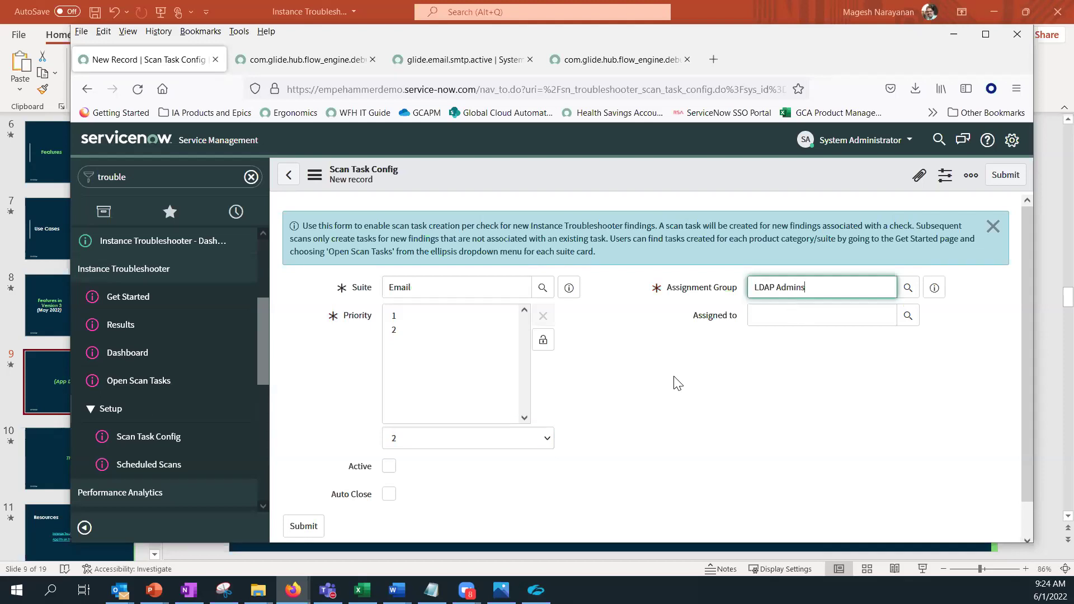
pyautogui.scroll(-1, 678, 383)
pyautogui.click(389, 430)
pyautogui.click(305, 491)
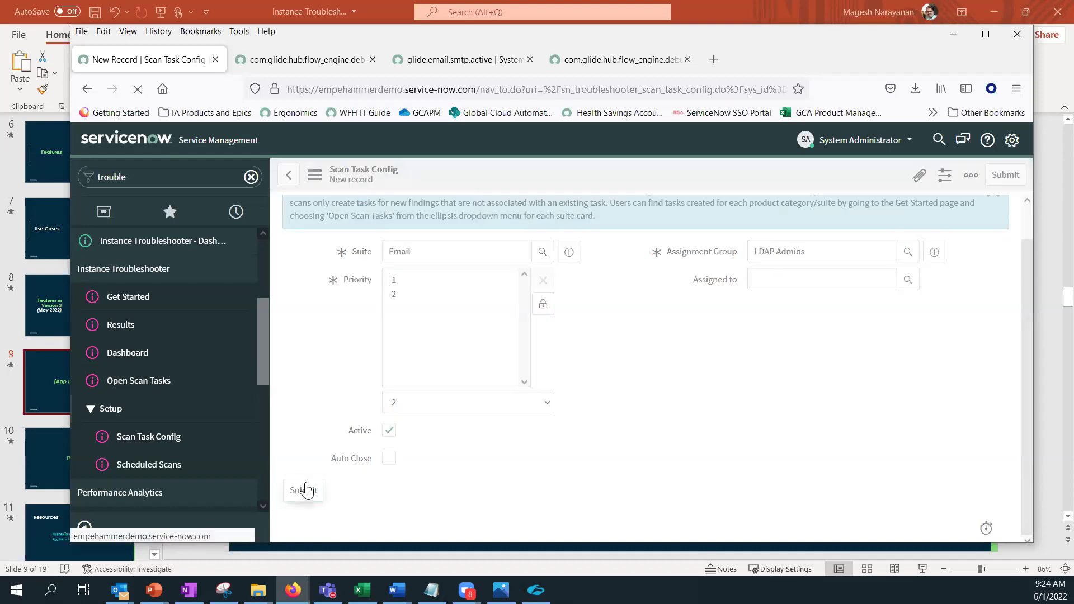
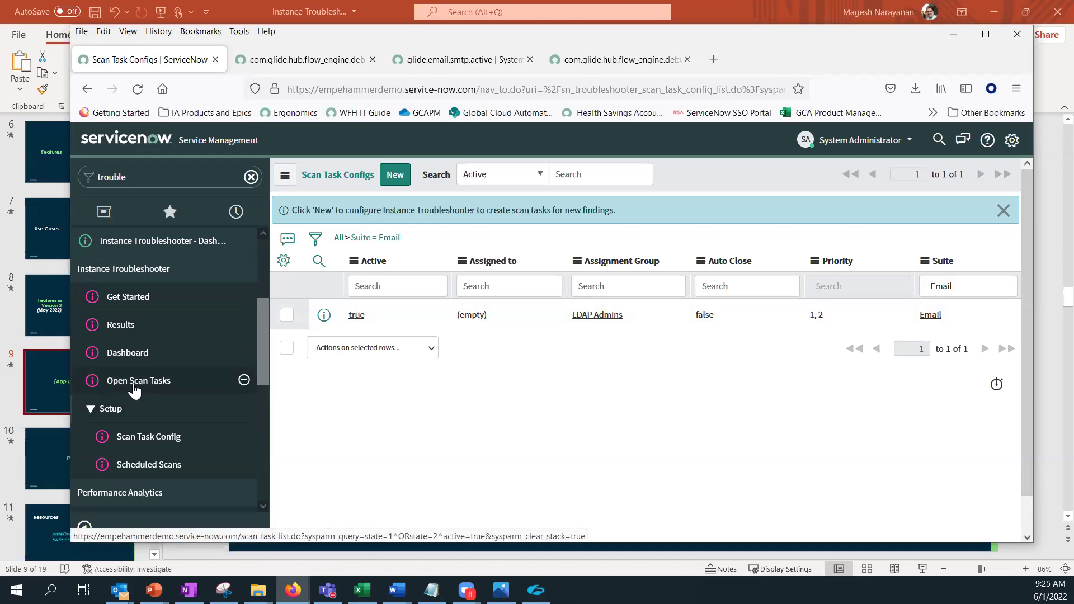
# Step: Check the list of open scan tasks and the open scan tasks entry of the Email product on the Get Started page
pyautogui.click(134, 390)
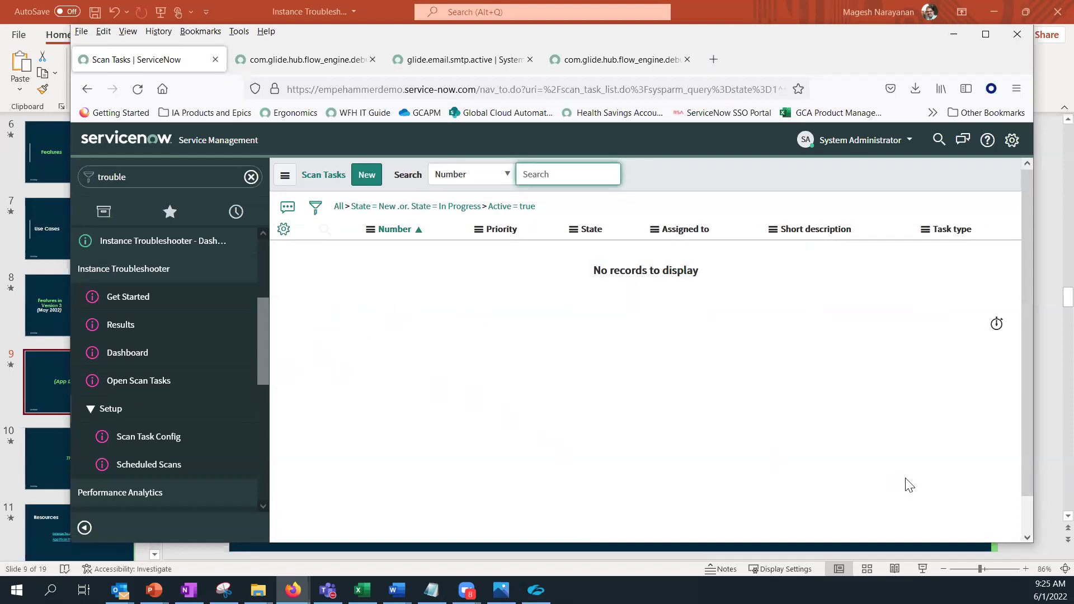
pyautogui.click(156, 302)
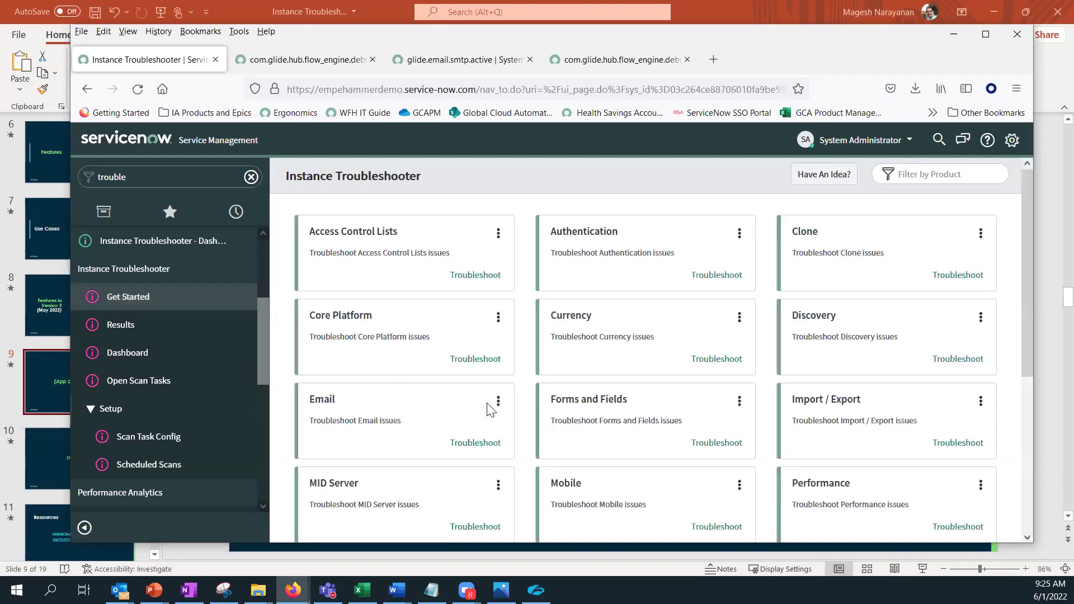
pyautogui.click(498, 402)
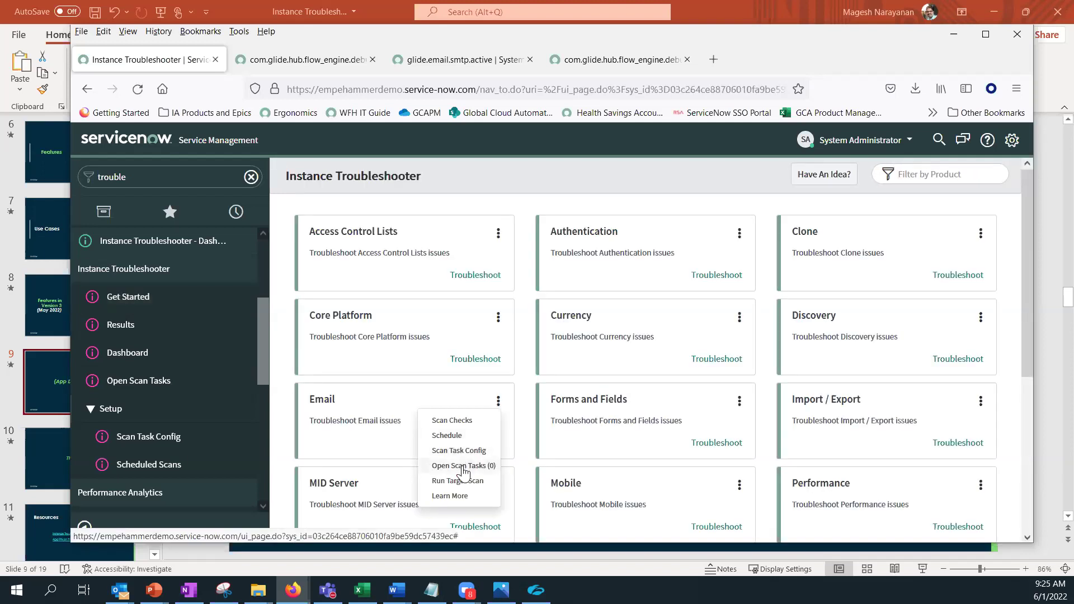
pyautogui.click(524, 460)
pyautogui.scroll(-1, 524, 460)
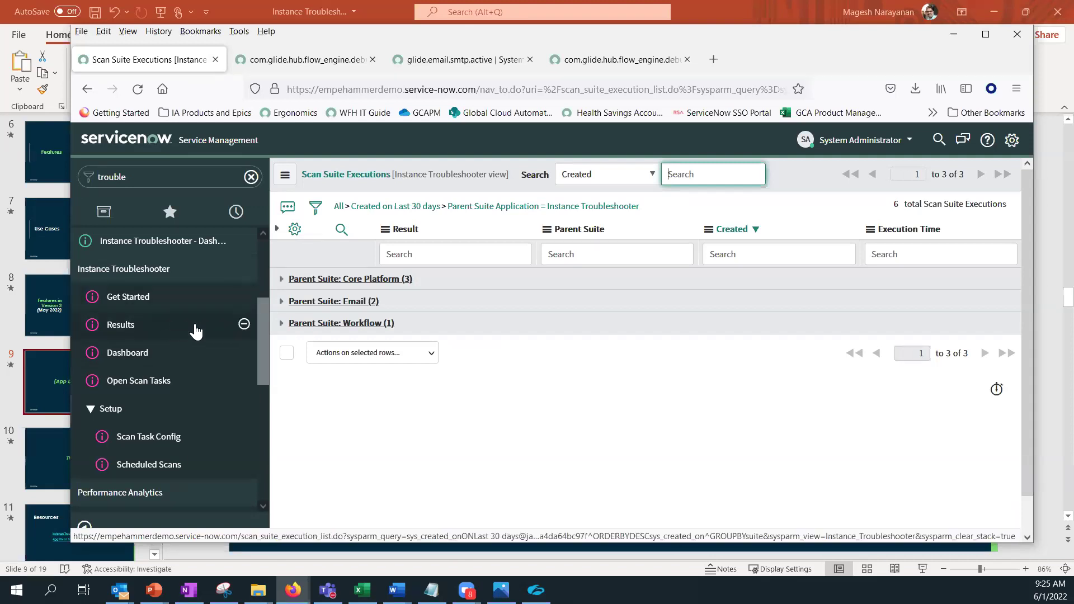
pyautogui.click(280, 303)
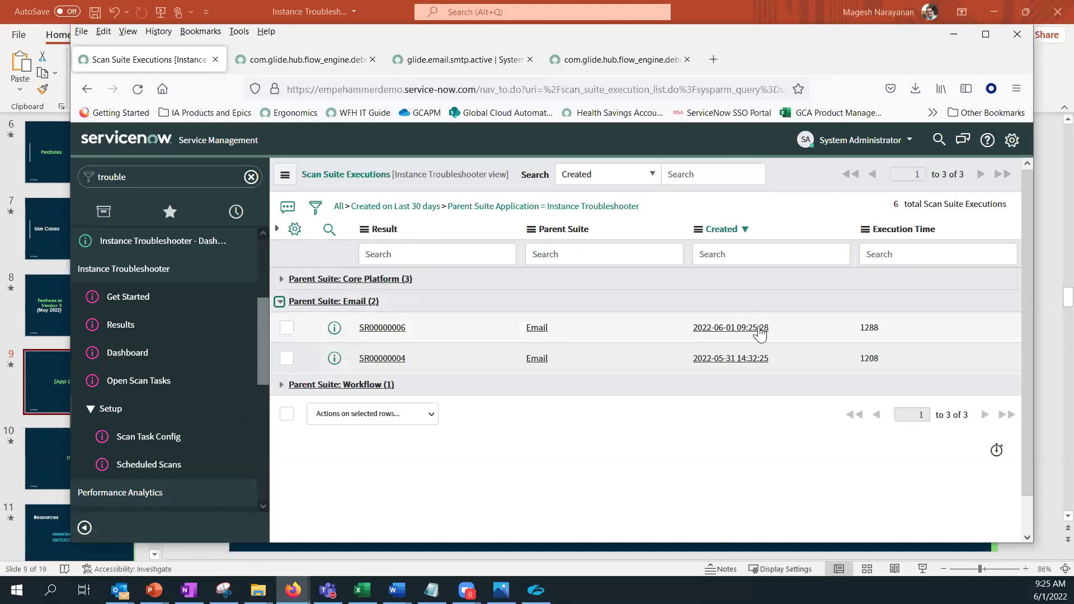
pyautogui.moveTo(756, 332)
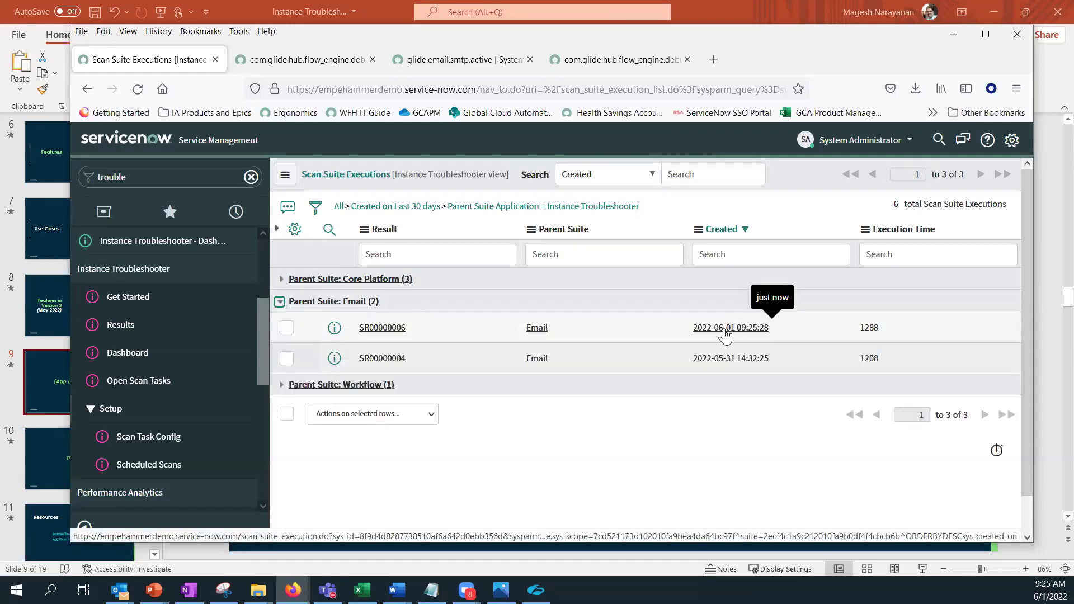
pyautogui.click(383, 330)
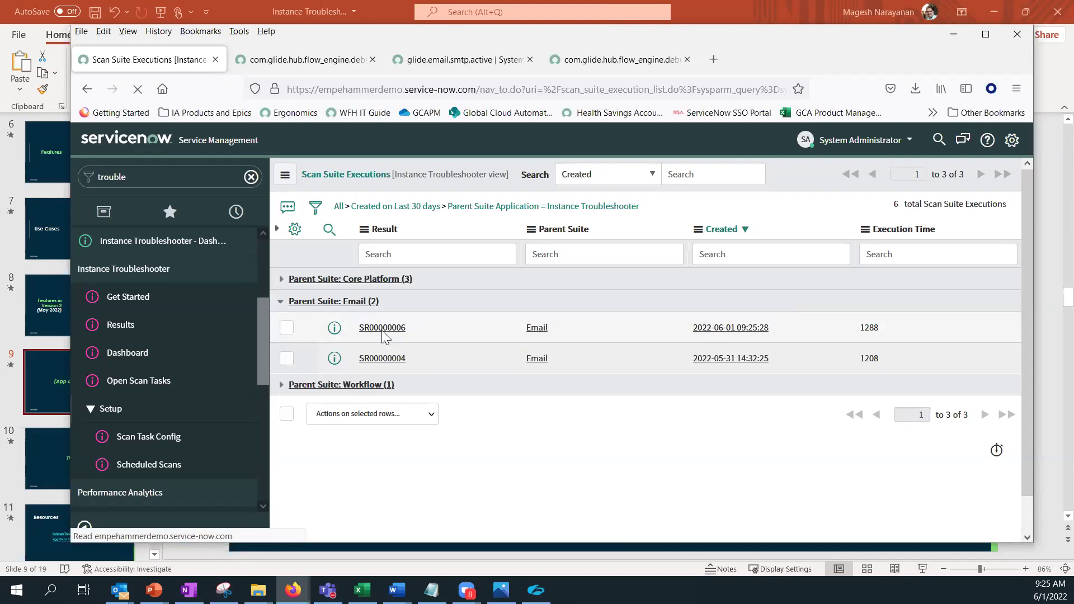
pyautogui.scroll(-3, 473, 426)
pyautogui.scroll(-1, 473, 426)
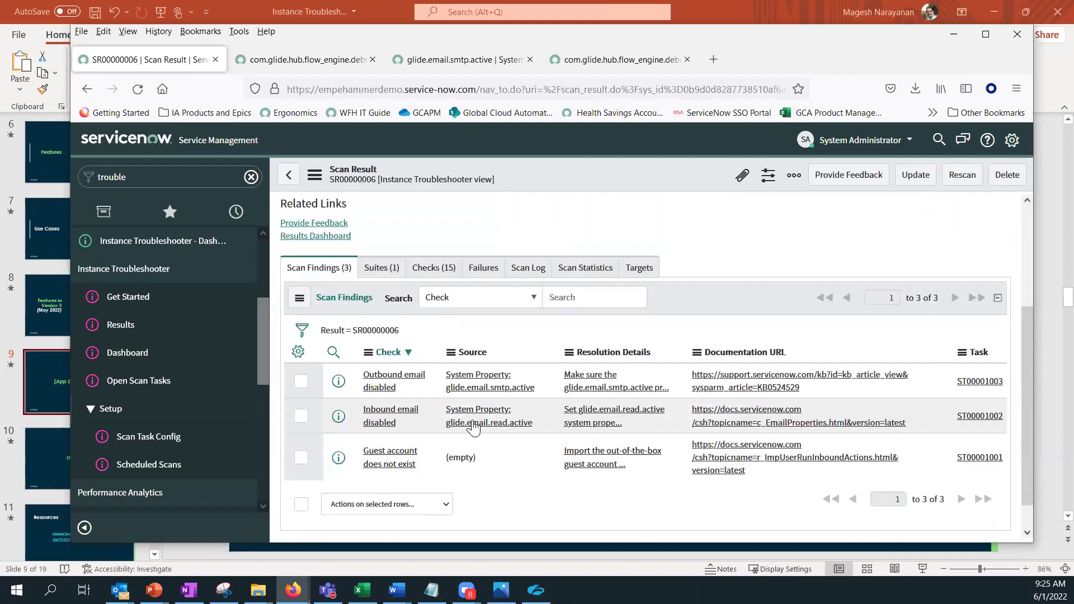
pyautogui.scroll(1, 473, 426)
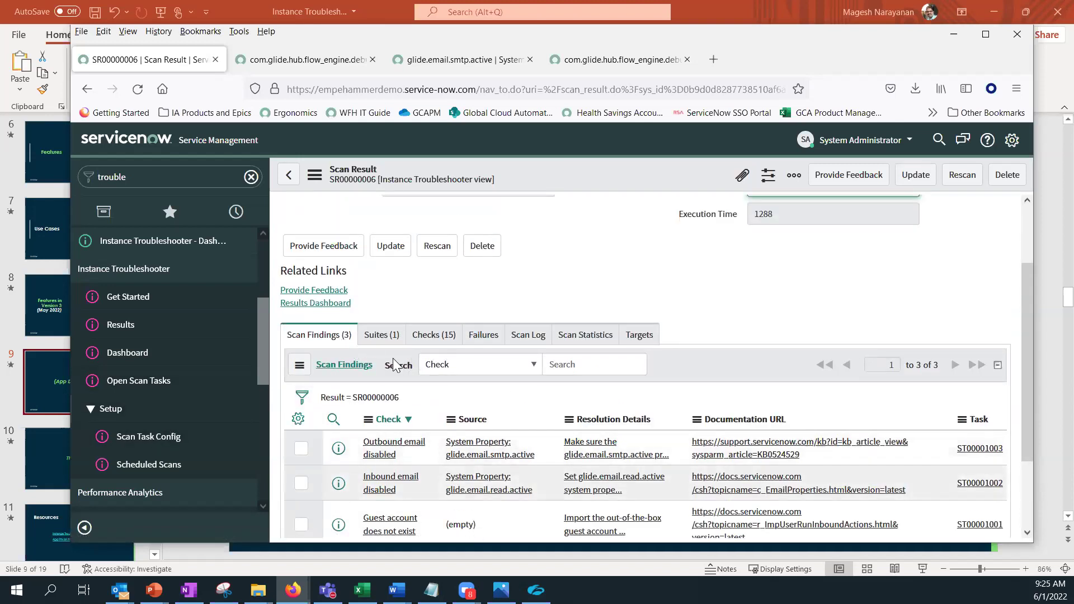
pyautogui.scroll(-1, 406, 452)
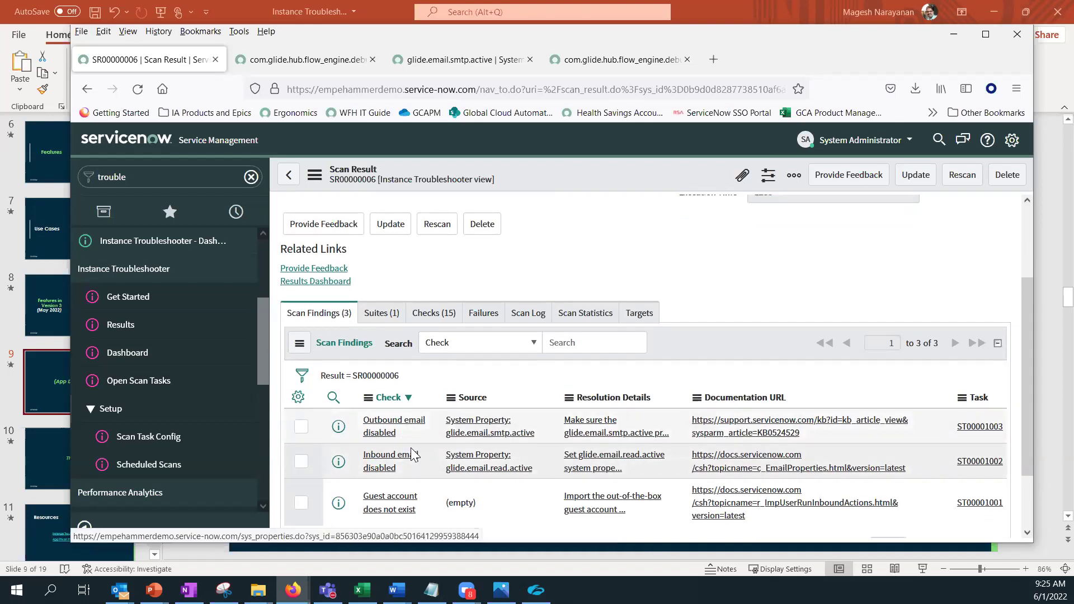
pyautogui.scroll(-1, 426, 456)
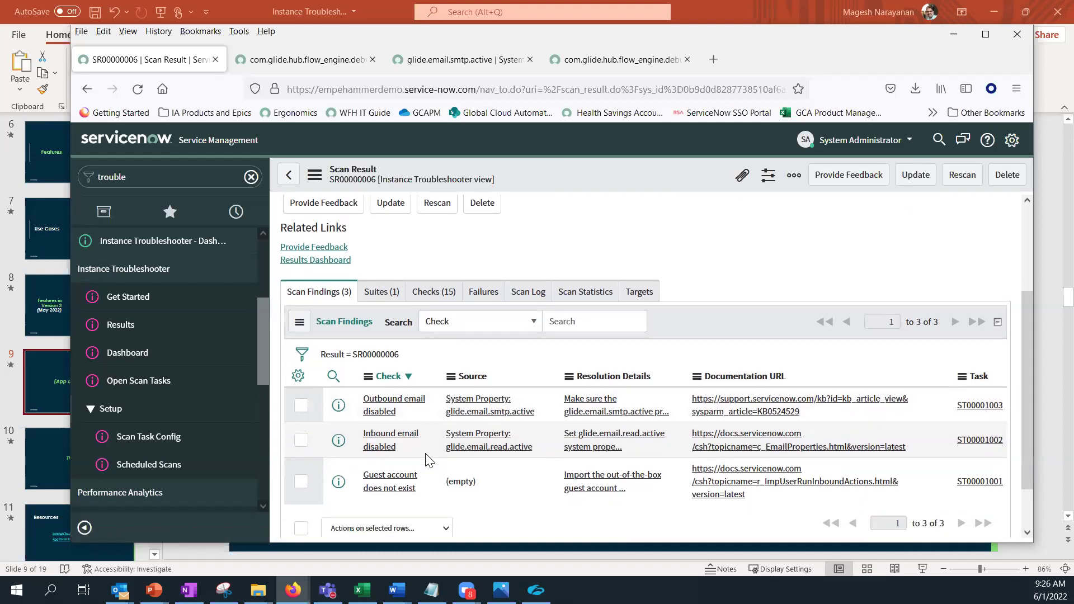
pyautogui.scroll(3, 425, 461)
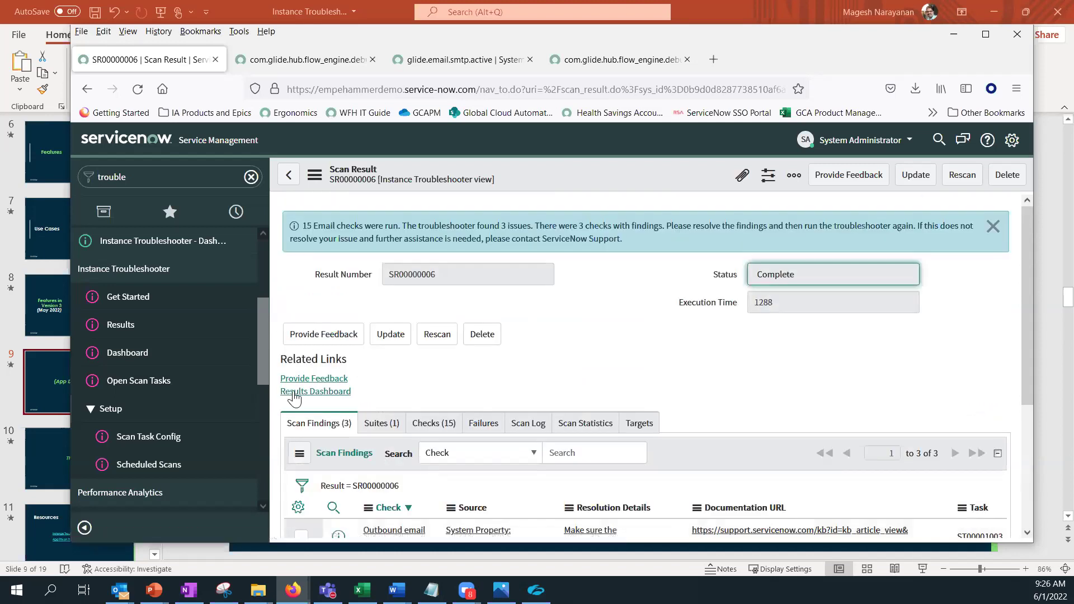
# Step: Return to the open scan tasks, sort them by number in descending order and examine the task for the "Outbound email disabled" check
pyautogui.click(146, 329)
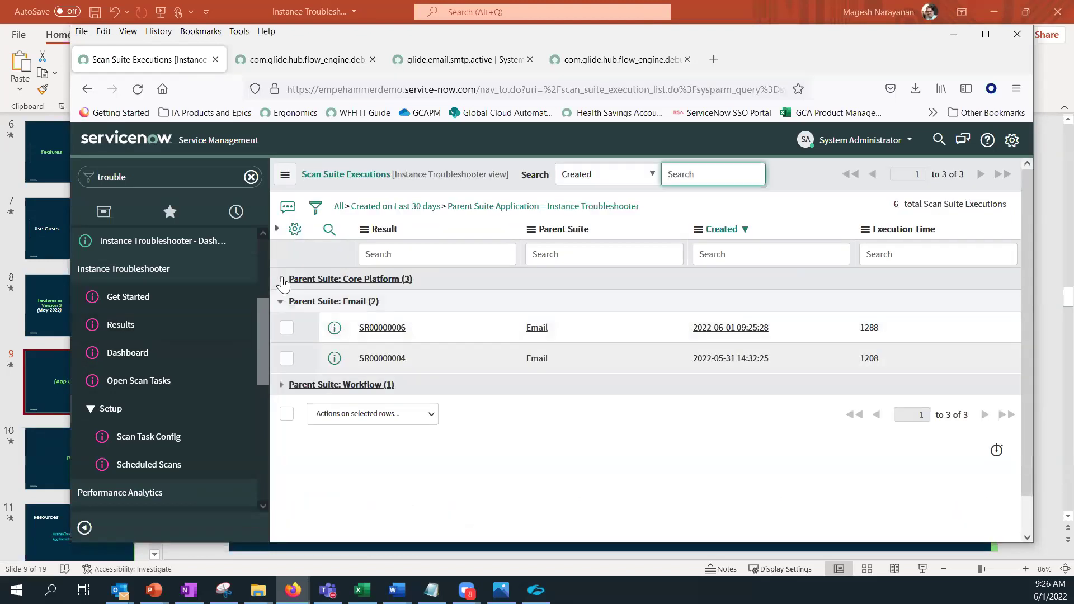
pyautogui.click(281, 279)
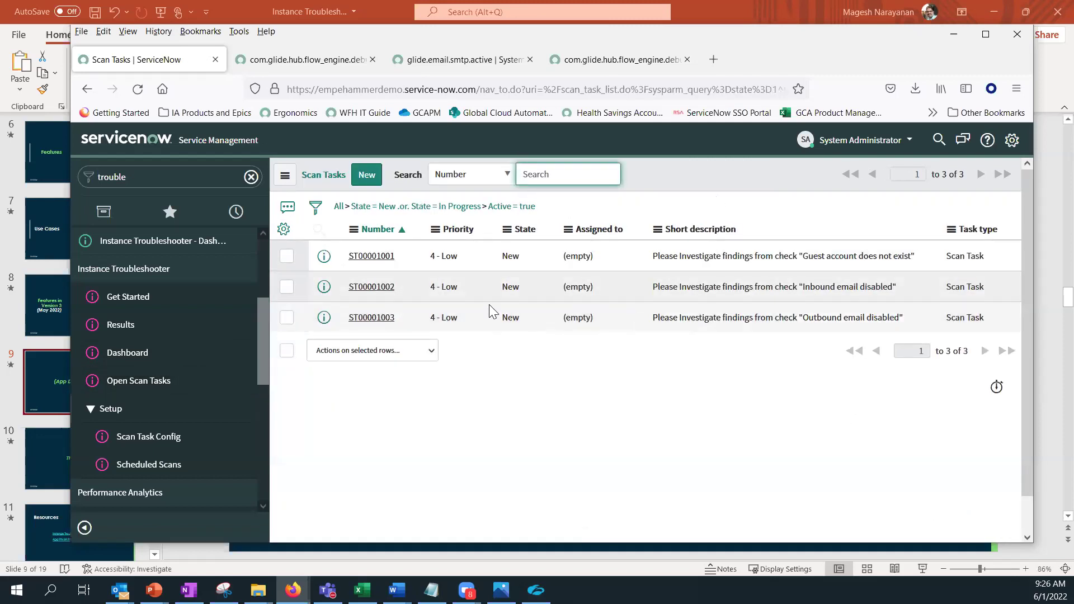
pyautogui.click(378, 230)
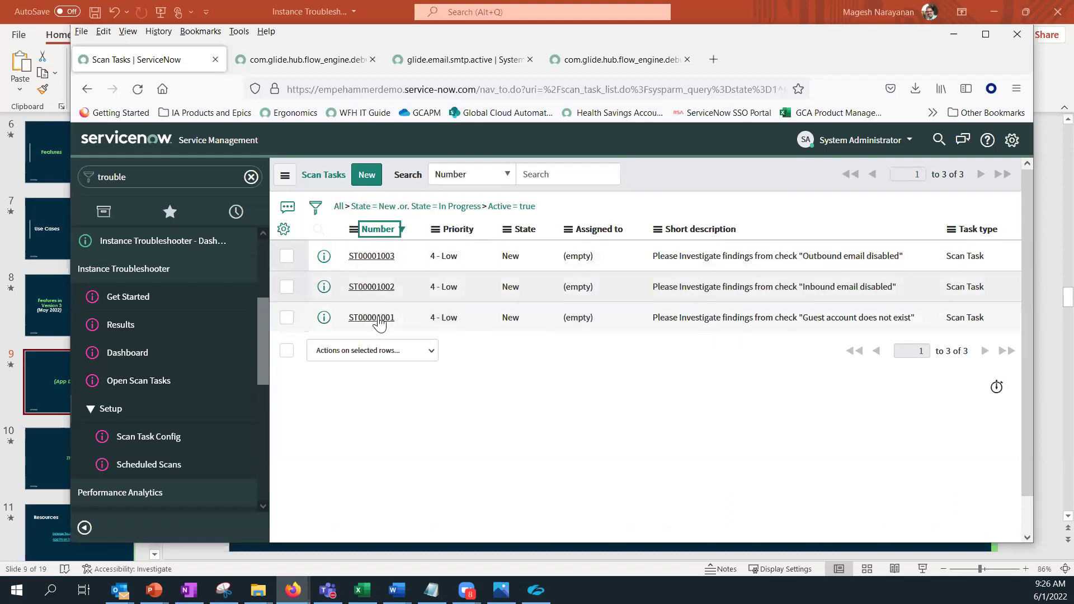
pyautogui.click(372, 258)
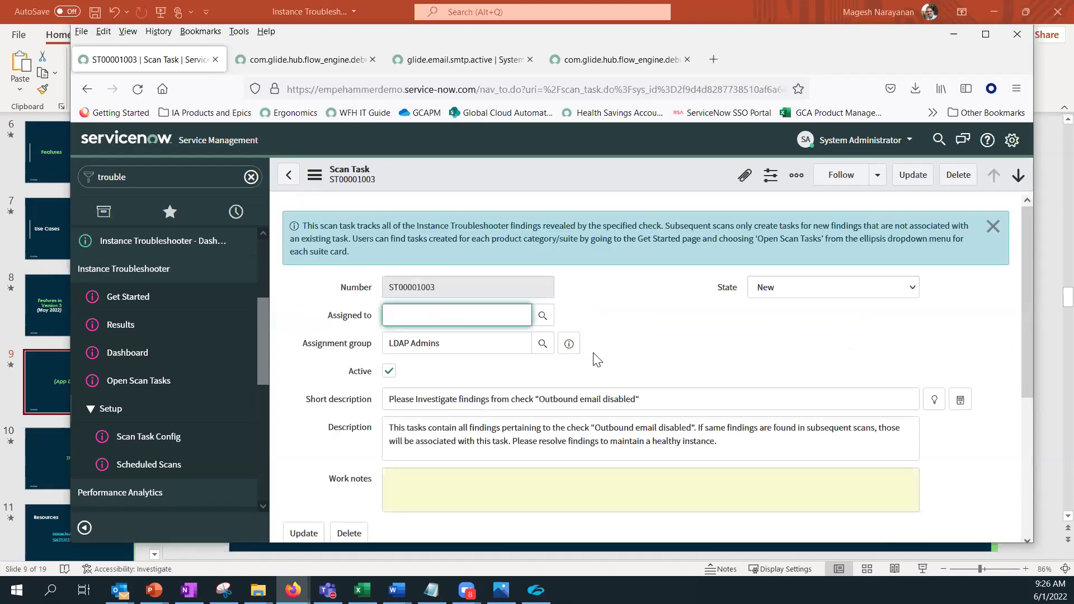
pyautogui.scroll(-2, 595, 353)
pyautogui.scroll(-1, 595, 353)
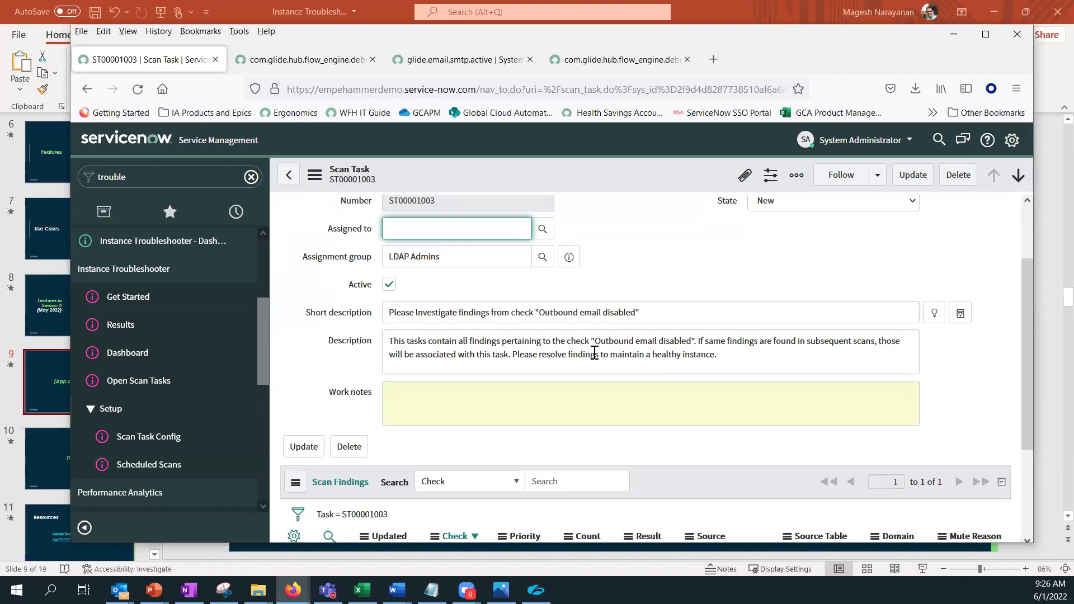
# Step: Review the assignment, short description, description and scan findings of the scan task for the "Outbound email disabled" check
pyautogui.scroll(2, 473, 294)
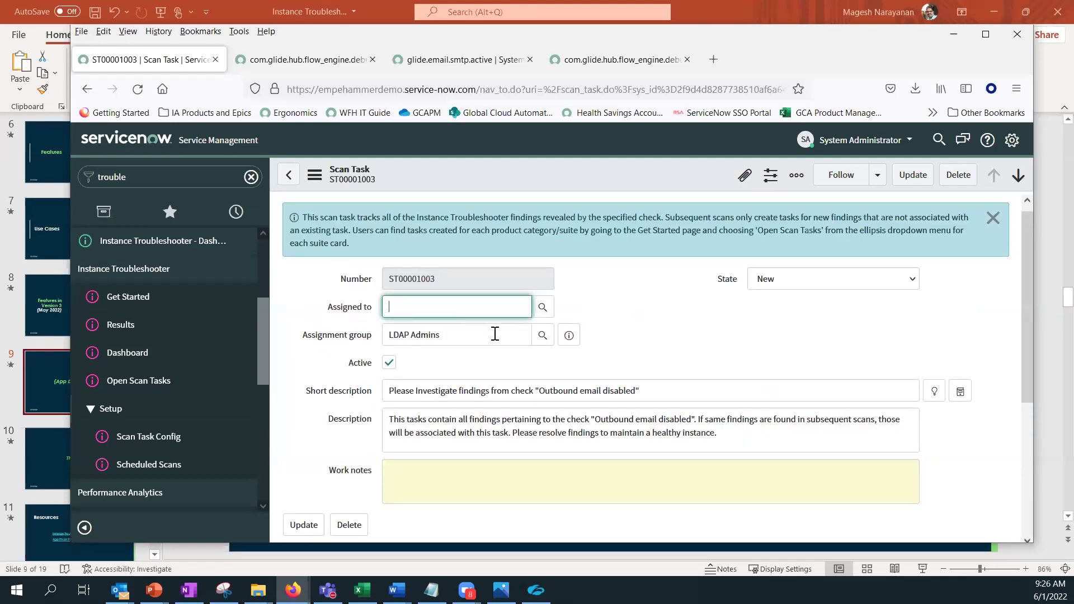
pyautogui.scroll(-2, 555, 394)
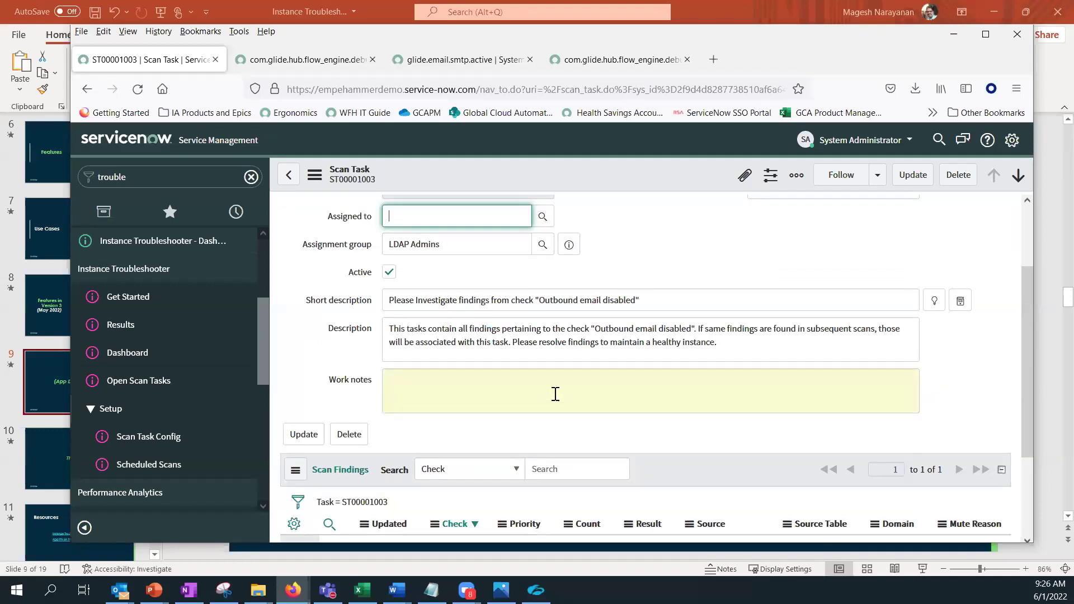
pyautogui.scroll(2, 555, 393)
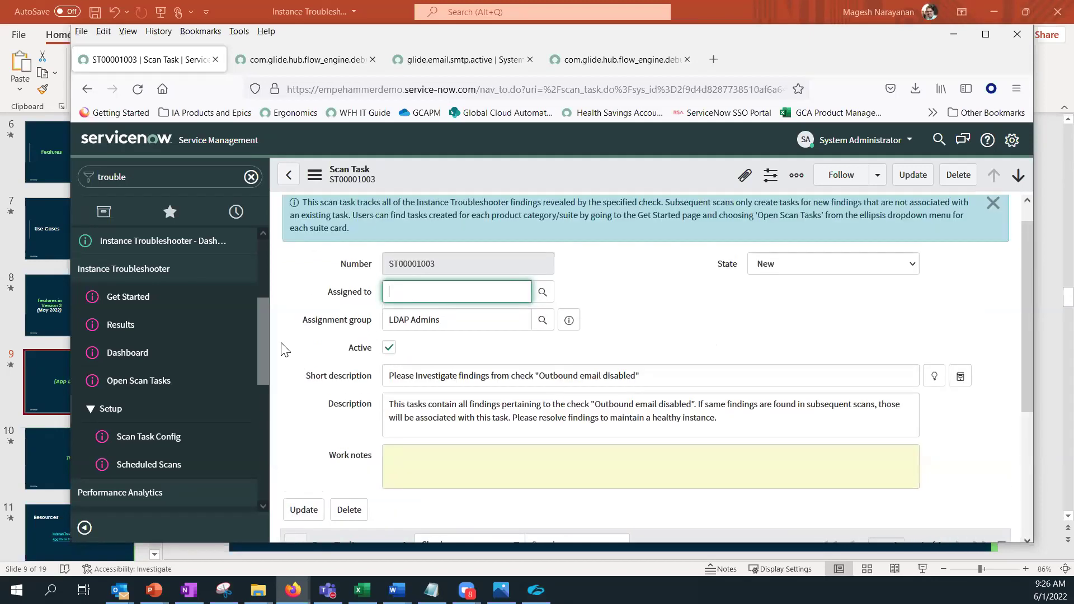
# Step: Return to the Instance Troubleshooter Get Started page and check the Email product's options for its open scan tasks entry
pyautogui.click(163, 298)
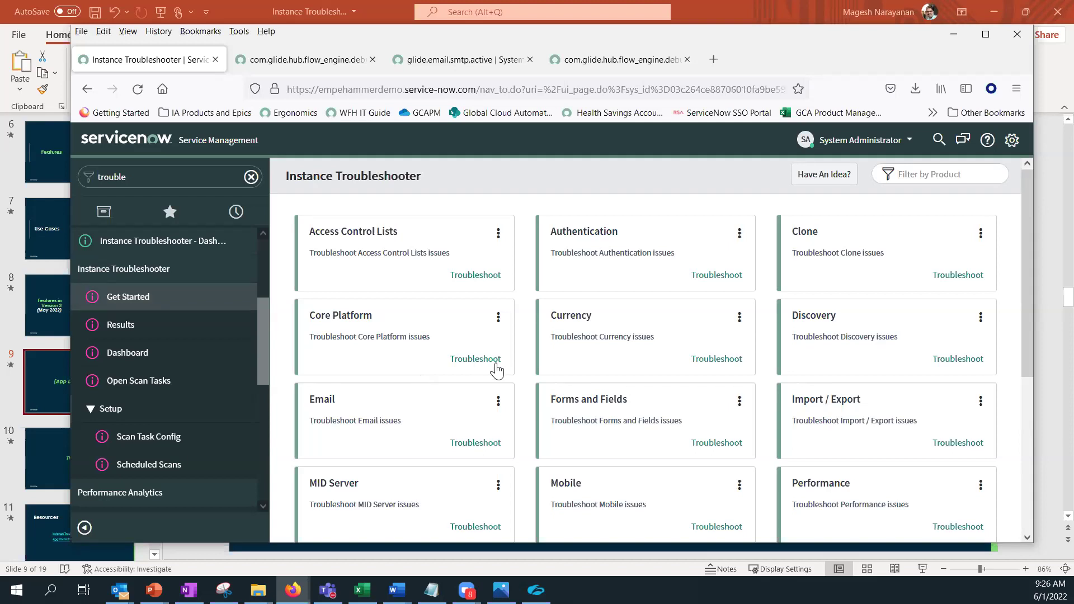
pyautogui.click(498, 401)
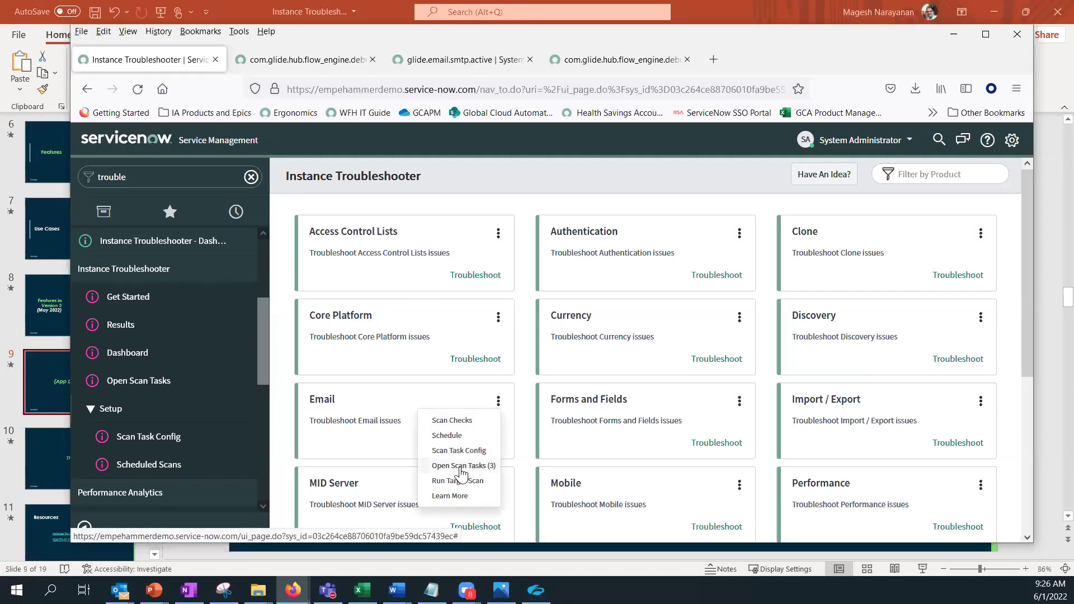
pyautogui.click(363, 404)
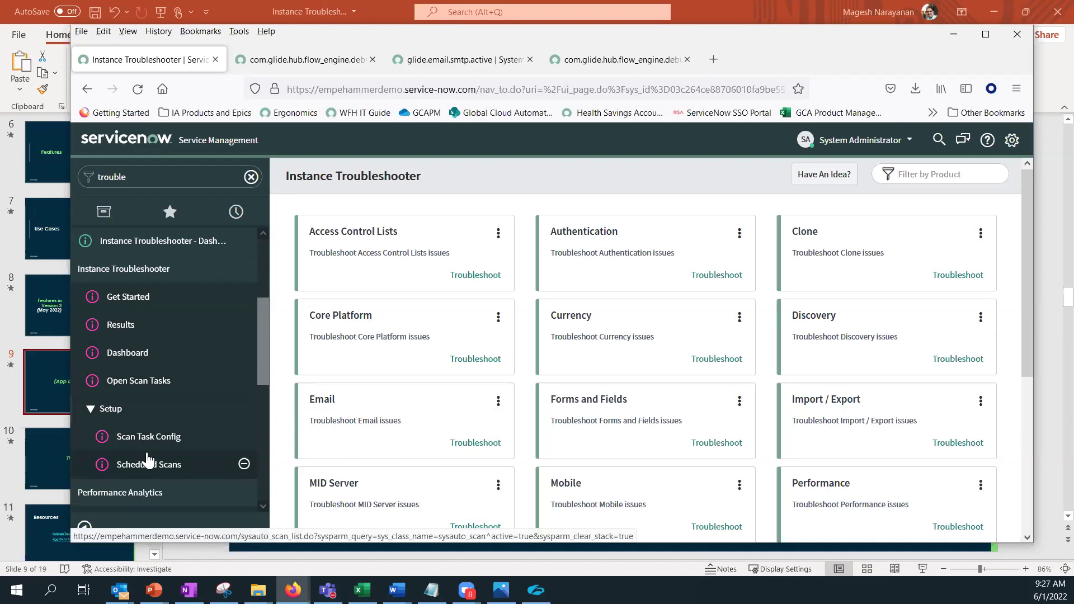
# Step: Open the Instance Troubleshooter dashboard and examine the Completed Scan Tasks and Weekly Troubleshooter Execution by Suite charts
pyautogui.scroll(-1, 148, 461)
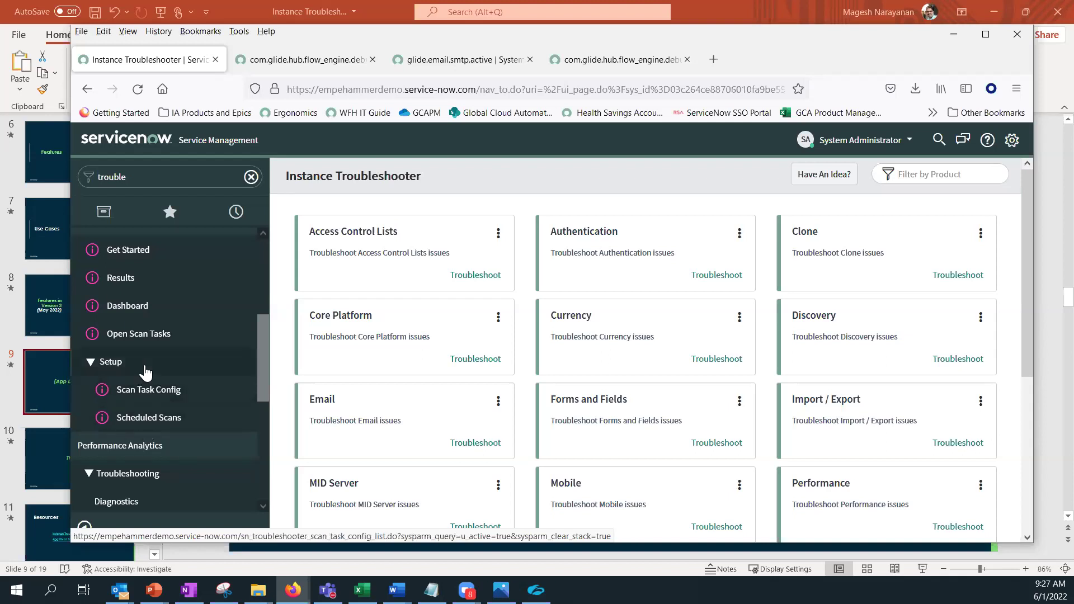
pyautogui.scroll(-1, 141, 410)
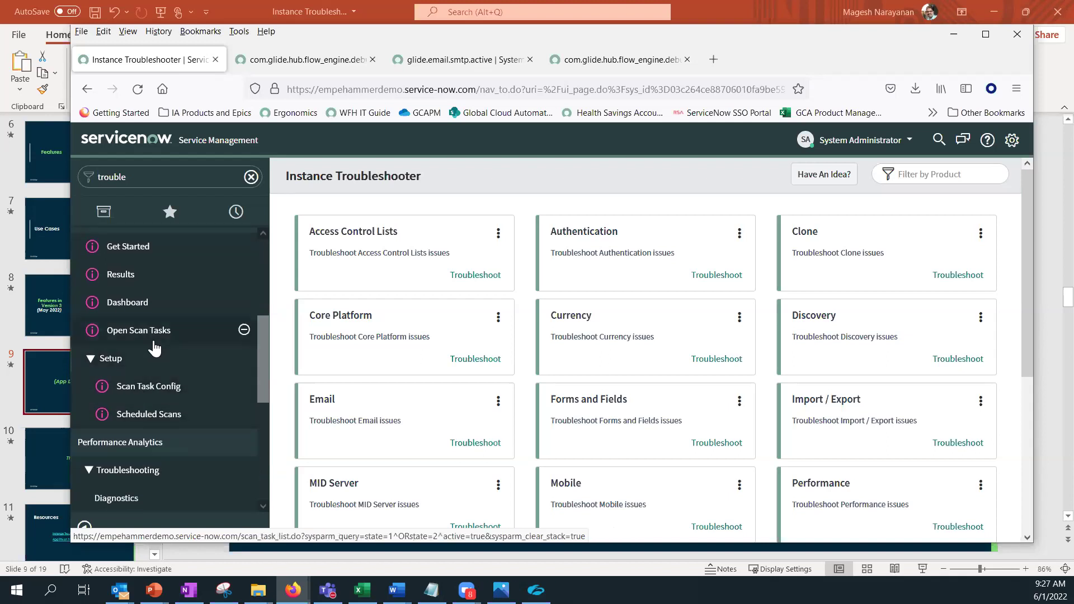
pyautogui.click(145, 303)
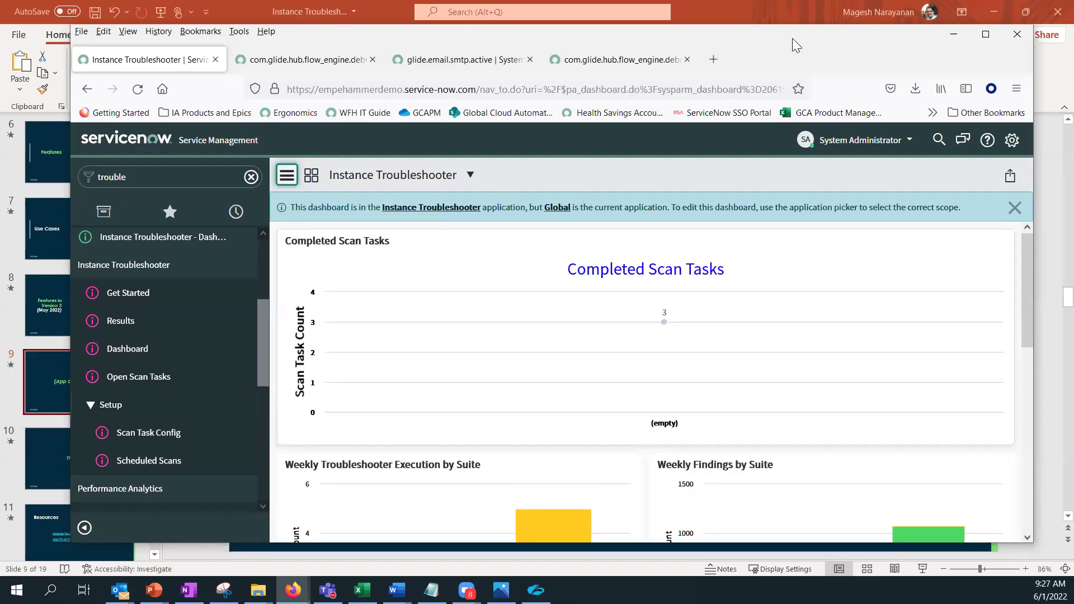
pyautogui.moveTo(792, 38); pyautogui.dragTo(757, 19)
pyautogui.moveTo(629, 305)
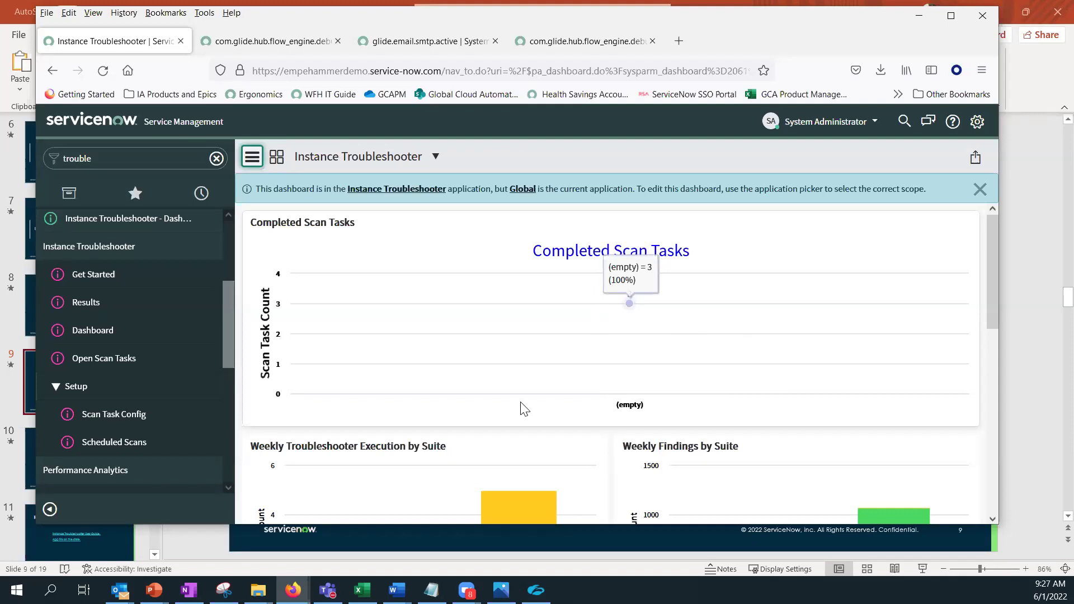
pyautogui.scroll(-4, 524, 409)
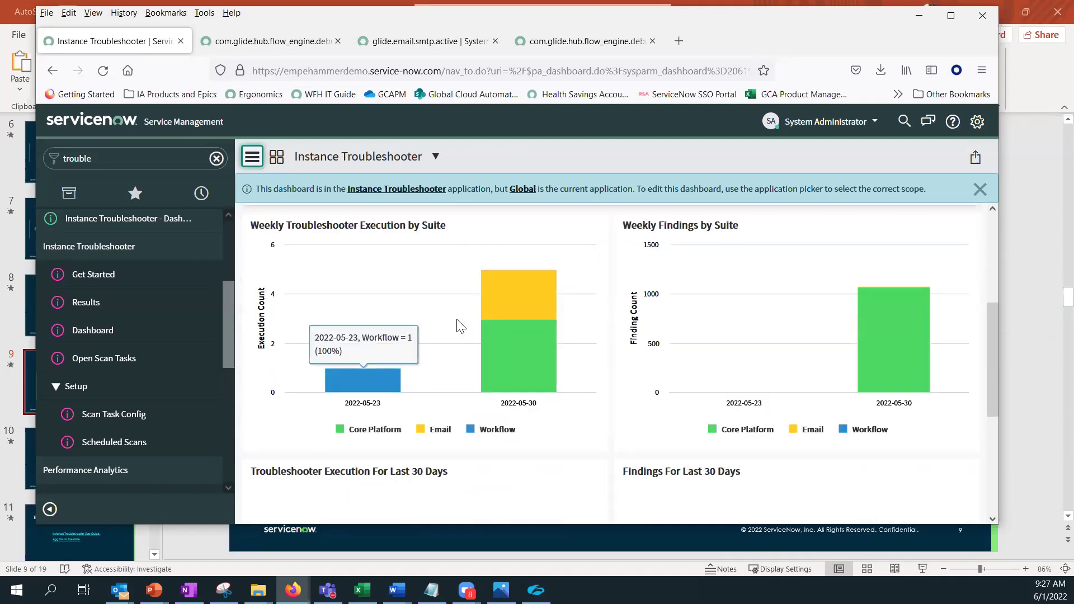
pyautogui.moveTo(484, 335)
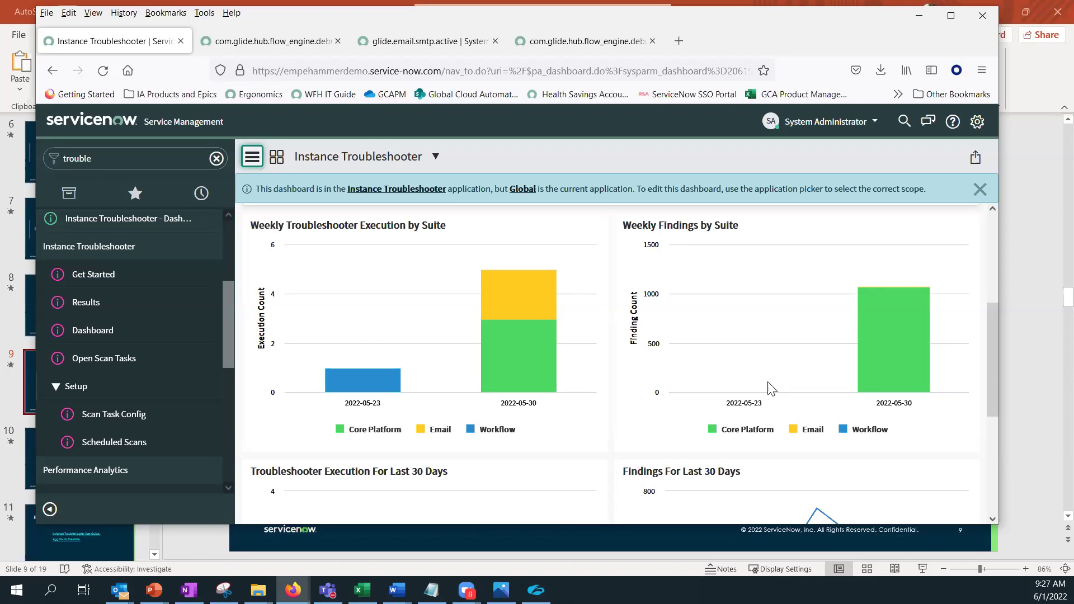
# Step: Examine the dashboard's execution and findings charts for the last 30 days, and go back over the completed tasks and weekly charts
pyautogui.scroll(-4, 769, 388)
pyautogui.moveTo(462, 438)
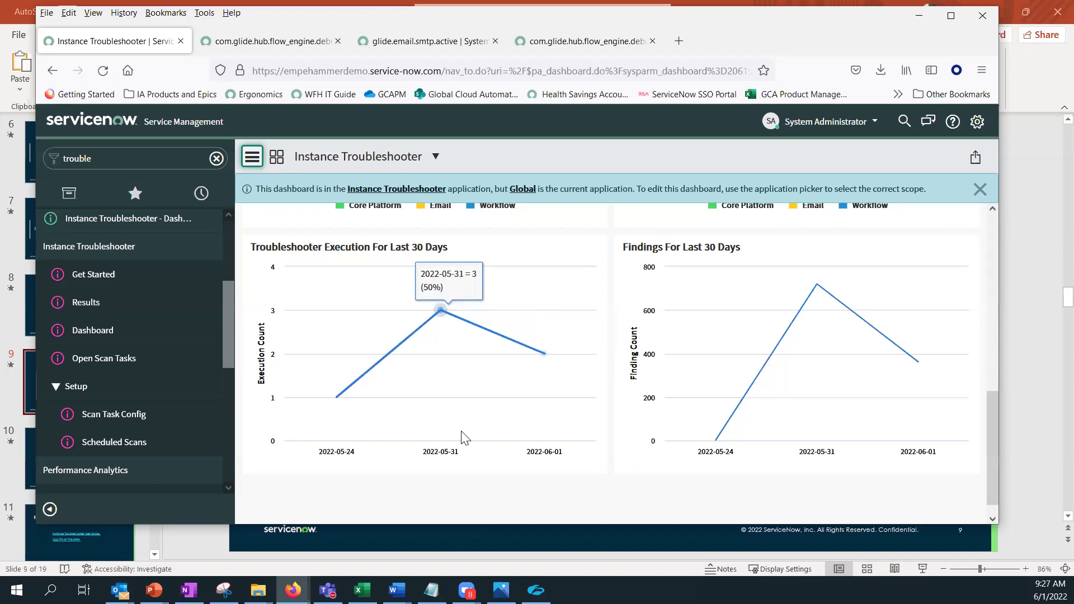
pyautogui.scroll(1, 462, 438)
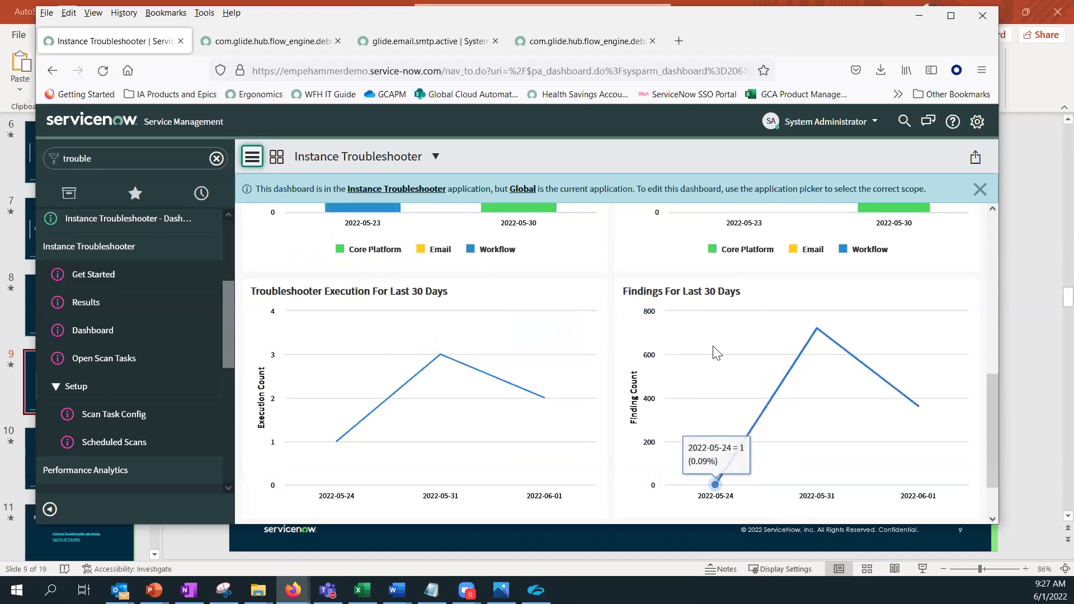
pyautogui.scroll(-1, 714, 347)
pyautogui.scroll(3, 713, 346)
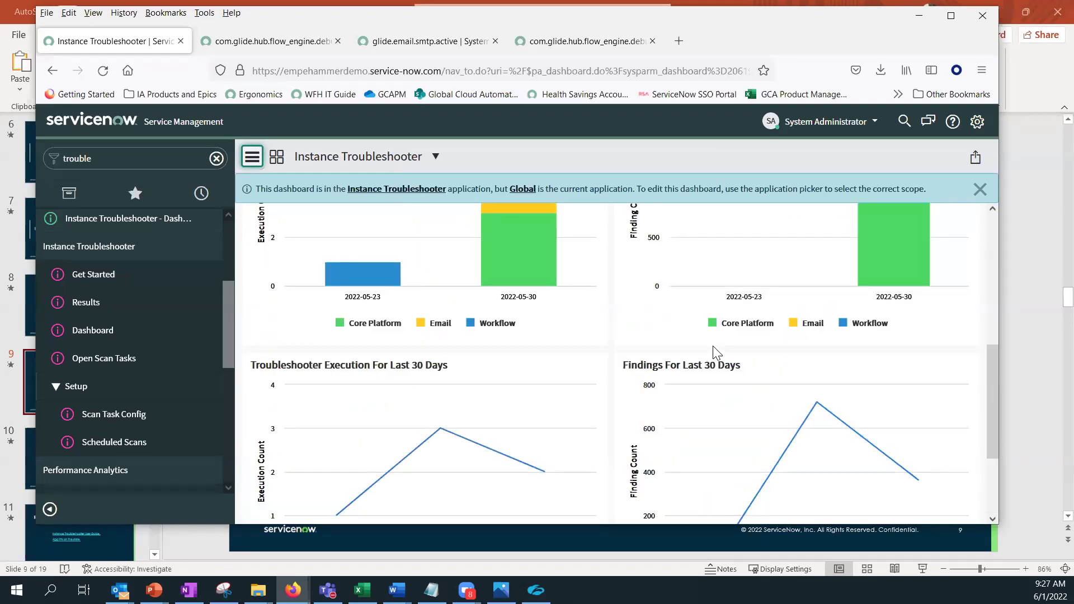
pyautogui.scroll(6, 712, 346)
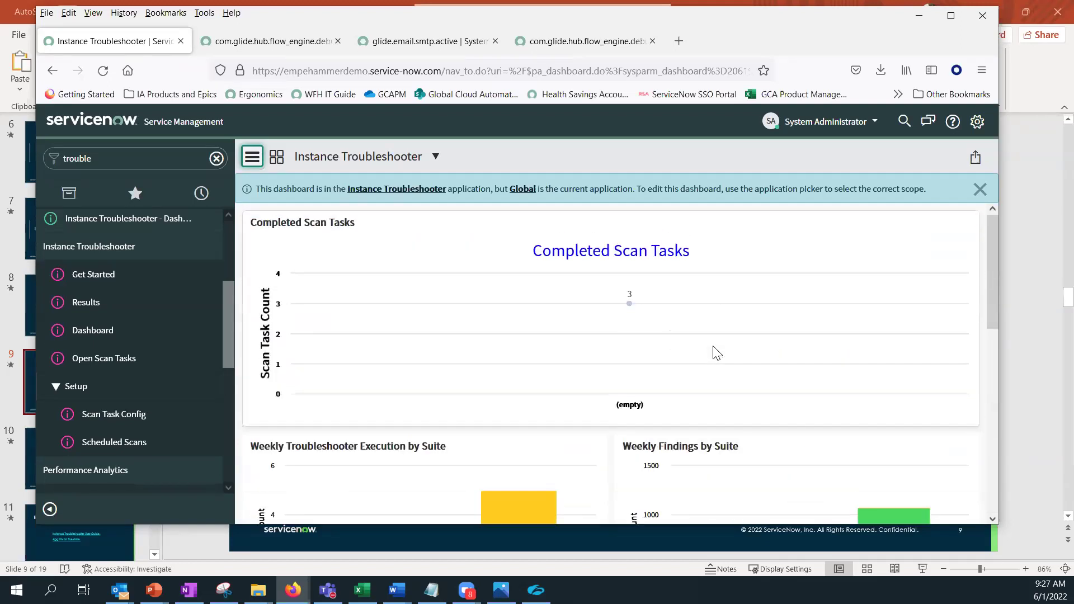
pyautogui.scroll(-2, 588, 328)
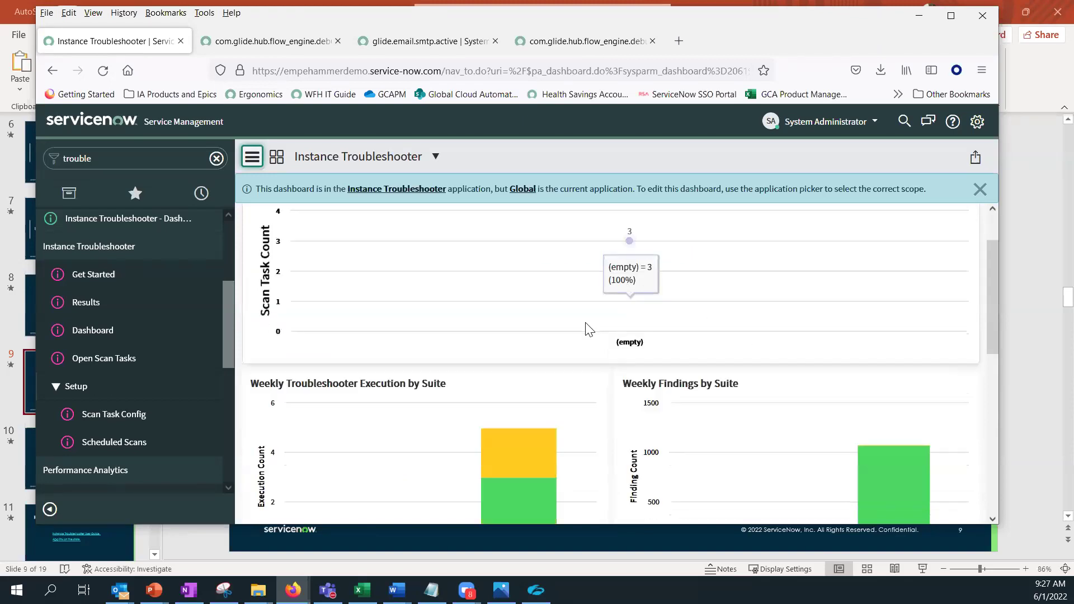
pyautogui.moveTo(692, 440)
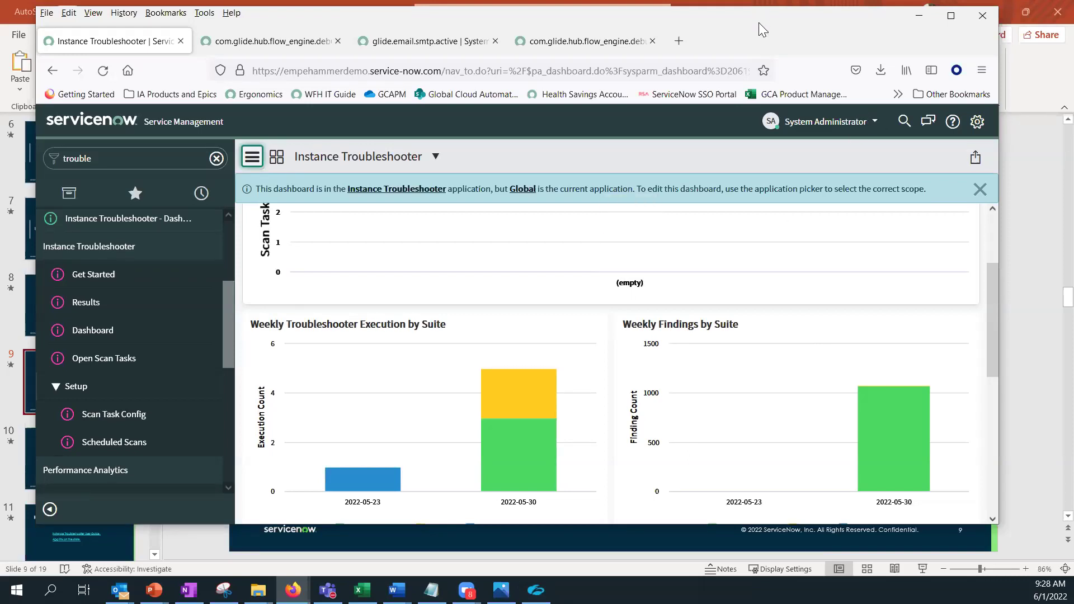
# Step: Open the list of scan checks for the Core Platform product from the Get Started page
pyautogui.moveTo(766, 26); pyautogui.dragTo(774, 31)
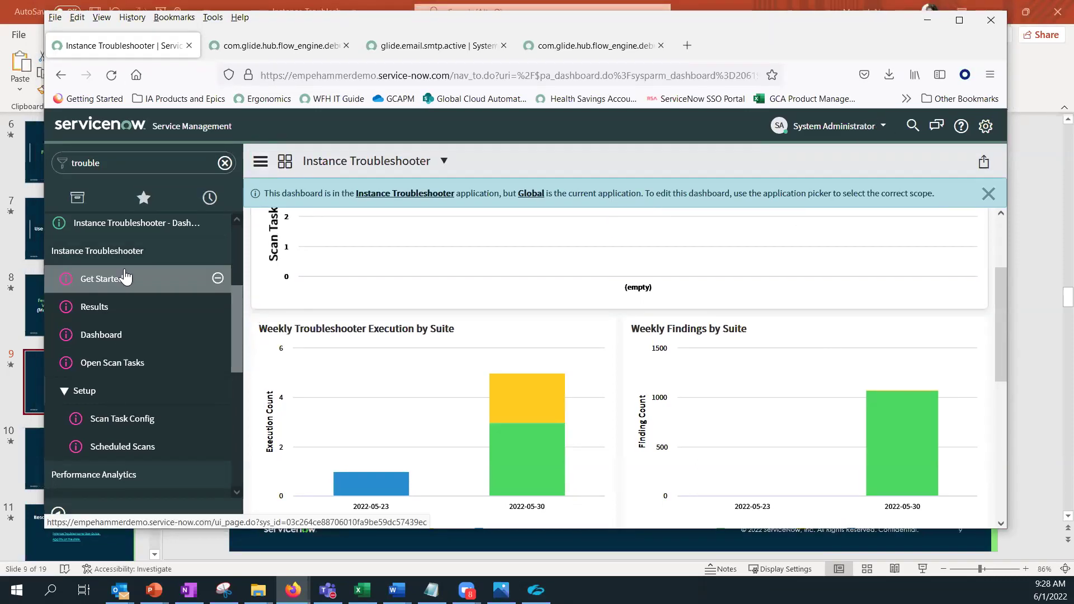
pyautogui.click(101, 279)
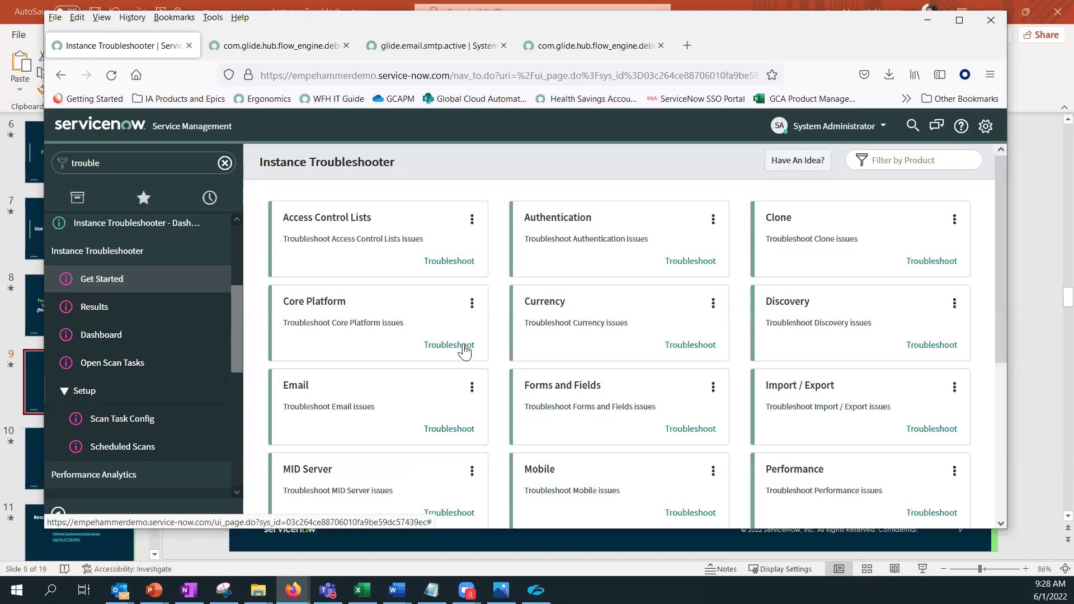
pyautogui.scroll(-3, 428, 386)
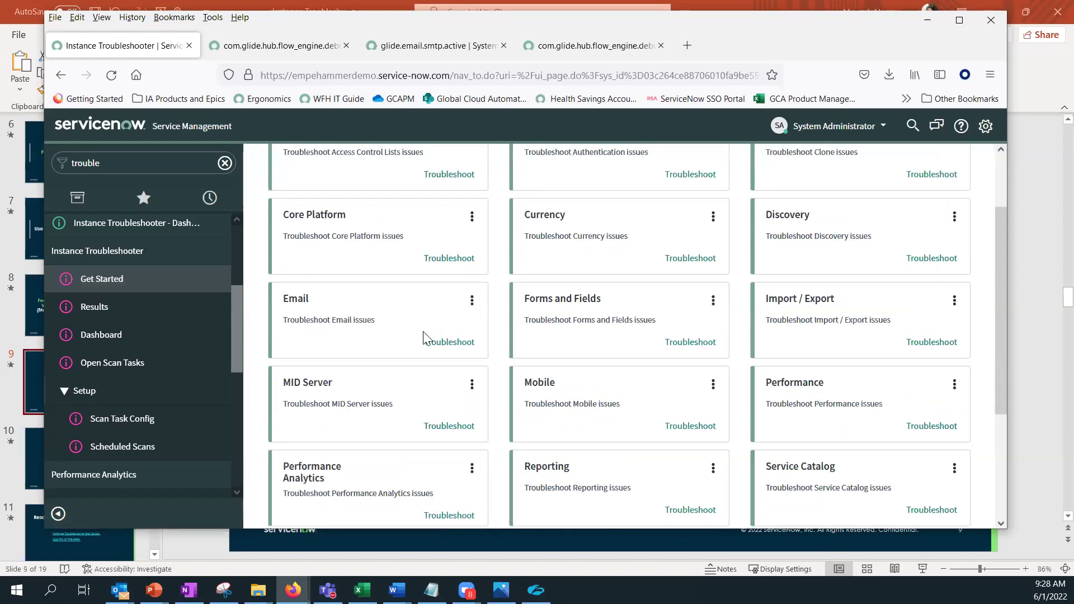
pyautogui.scroll(1, 424, 335)
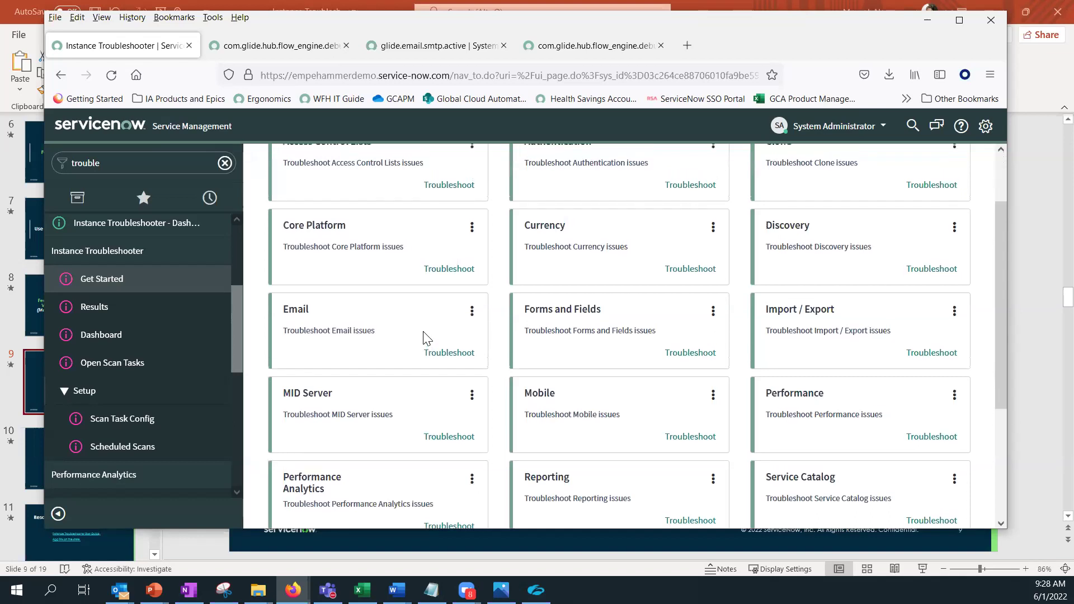
pyautogui.click(472, 230)
pyautogui.click(444, 246)
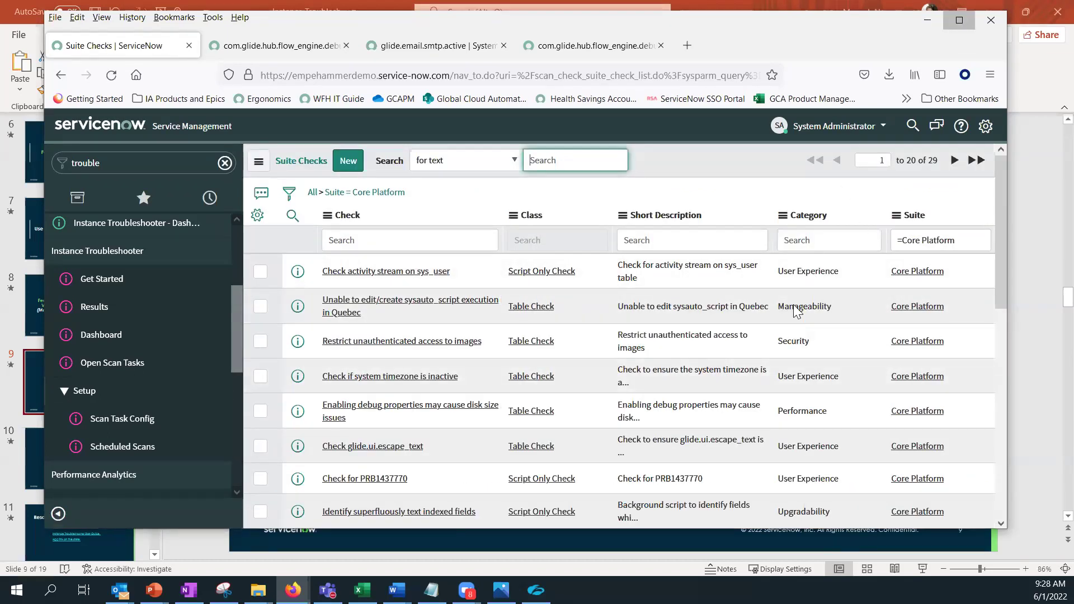
# Step: Maximize the browser window, review the Core Platform suite checks and their categories, and return to the Get Started page
pyautogui.click(959, 20)
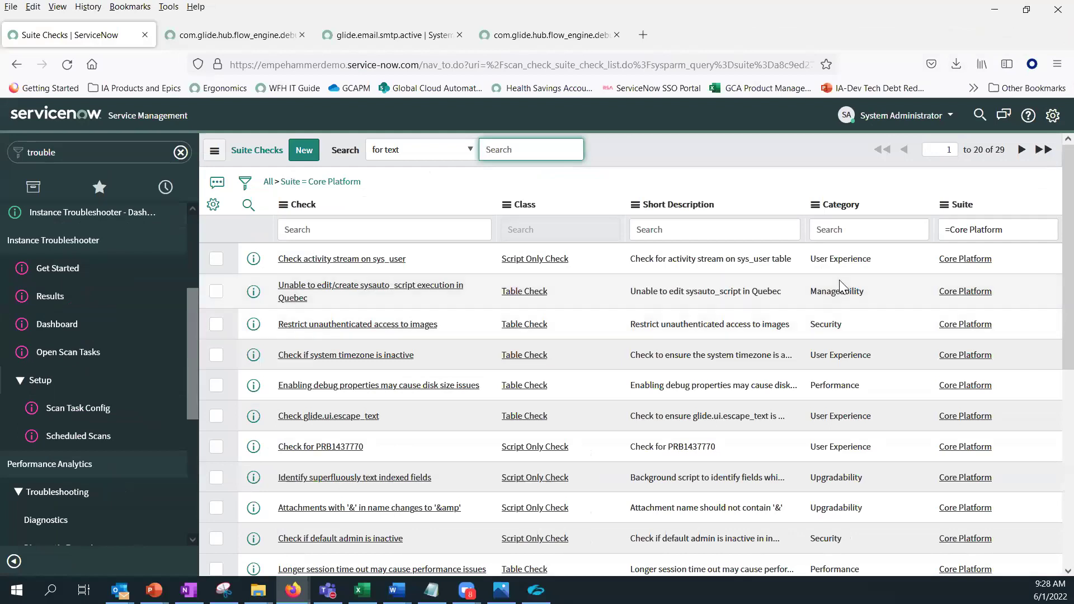
pyautogui.scroll(-2, 838, 311)
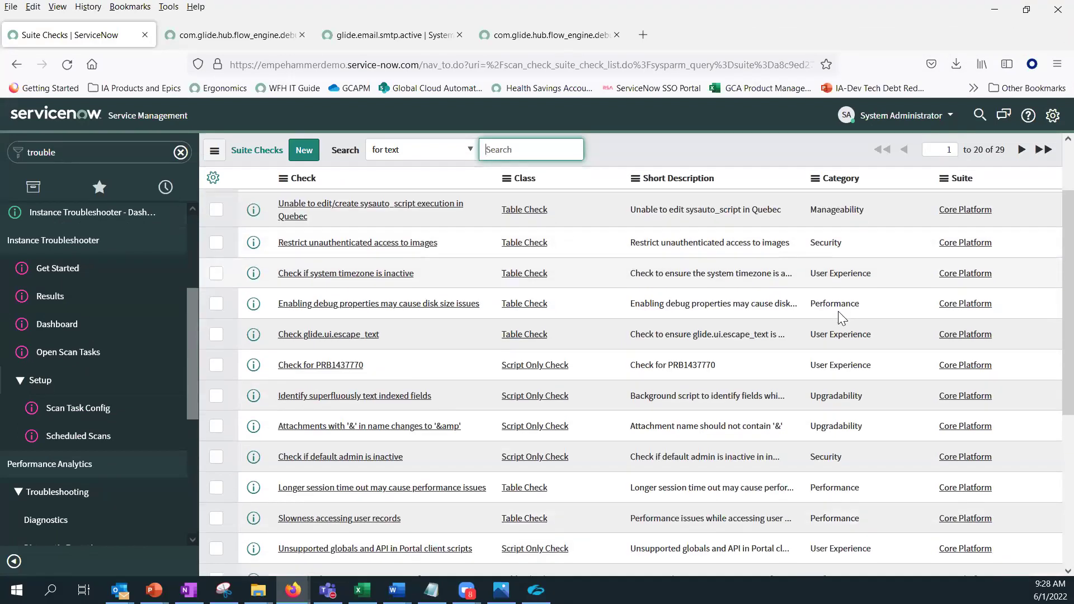
pyautogui.scroll(2, 838, 311)
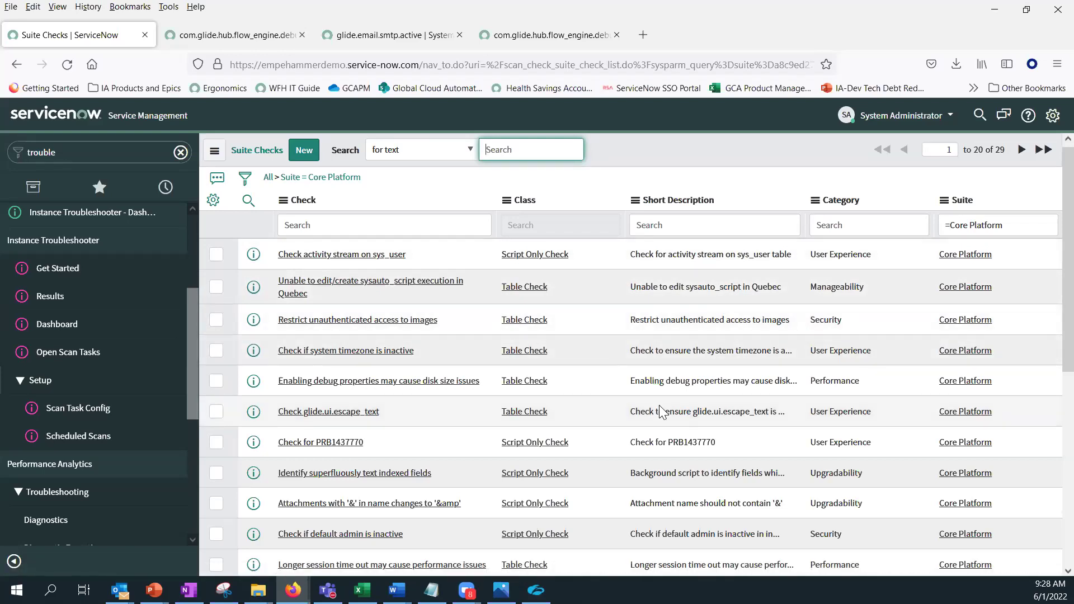
pyautogui.scroll(-2, 659, 405)
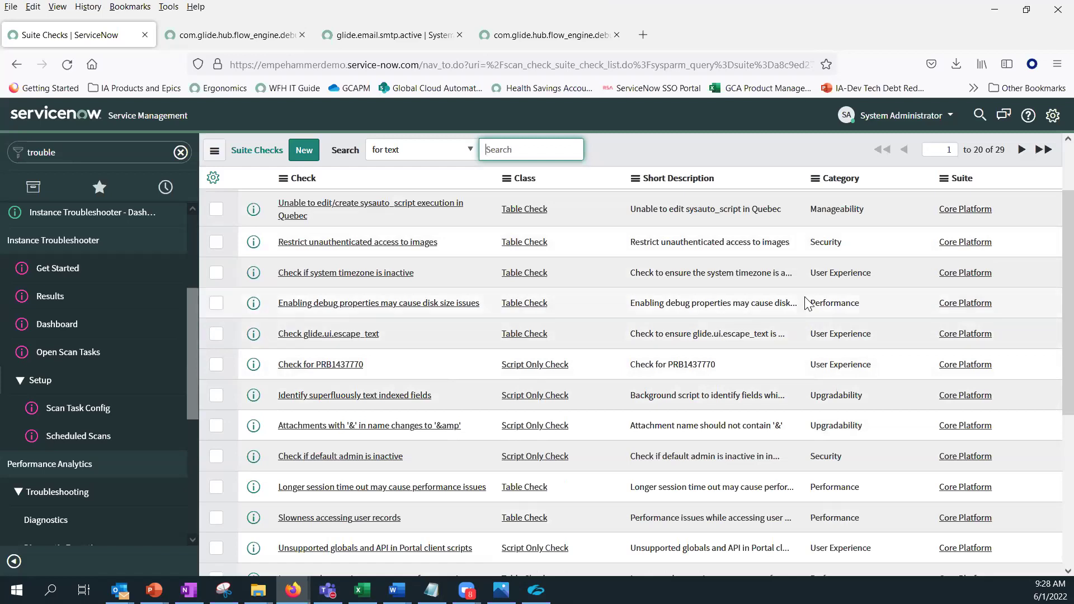
pyautogui.scroll(2, 817, 308)
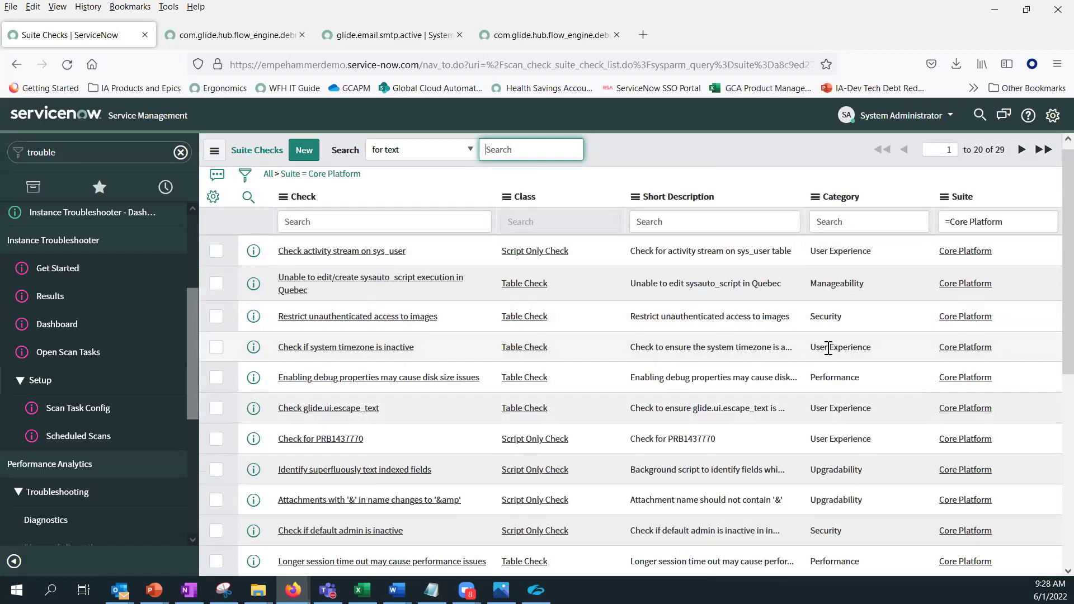
pyautogui.scroll(-2, 832, 372)
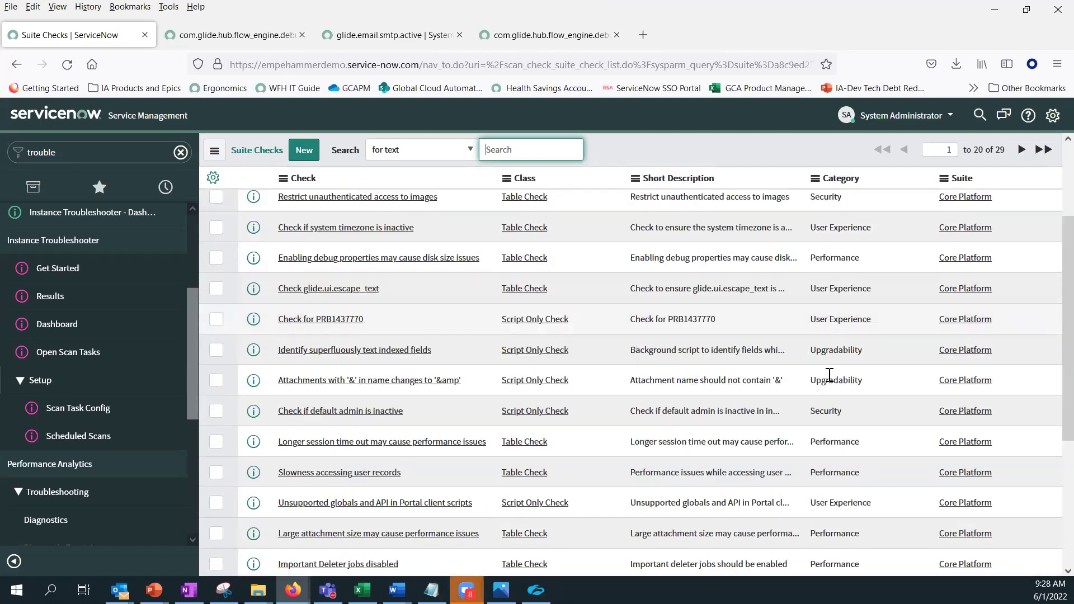
pyautogui.scroll(-2, 828, 374)
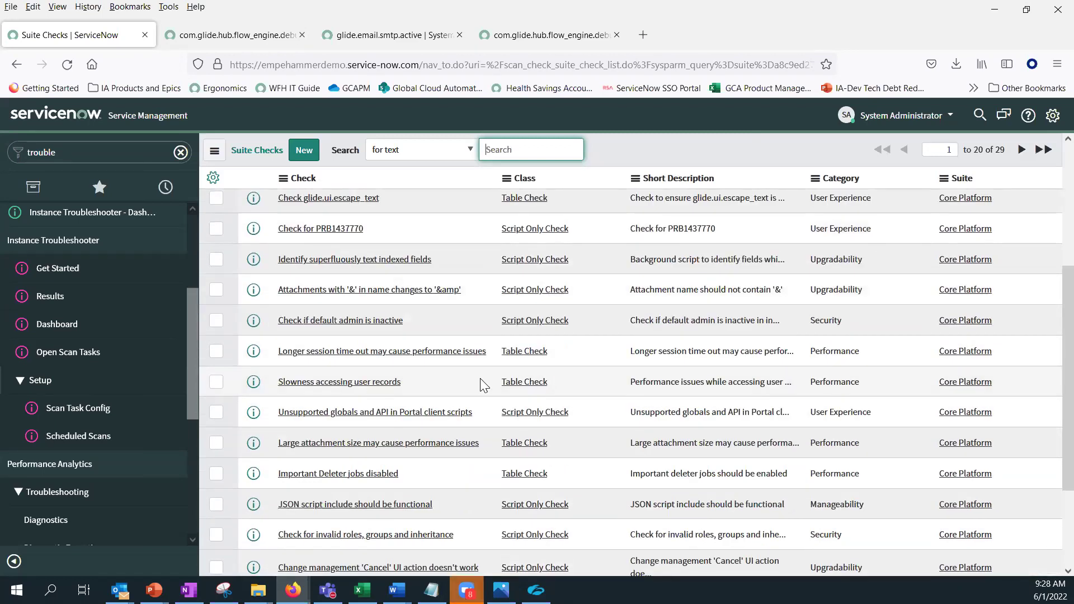
pyautogui.click(12, 55)
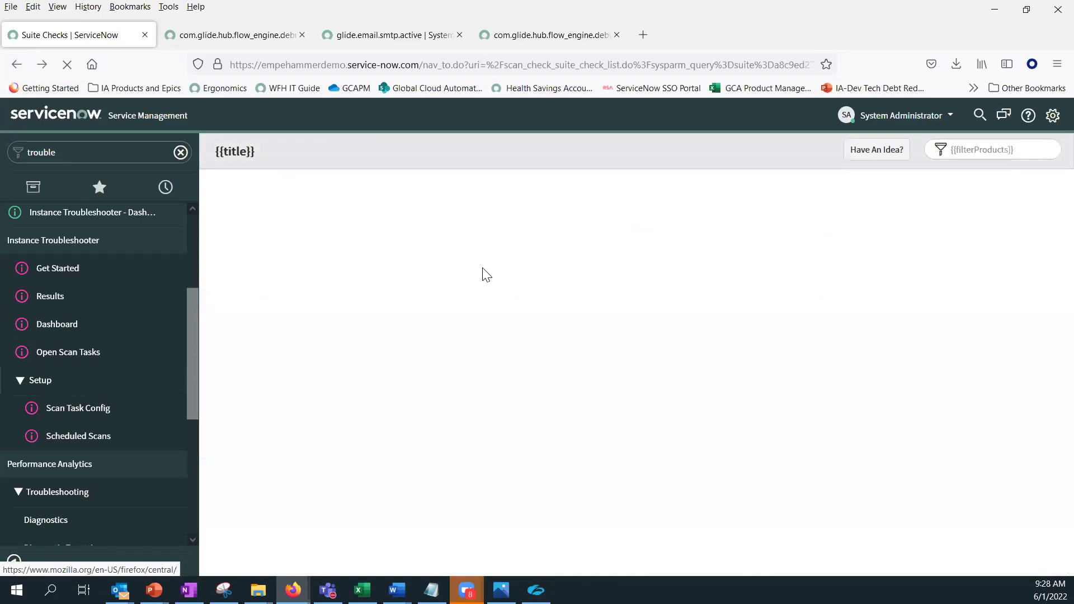